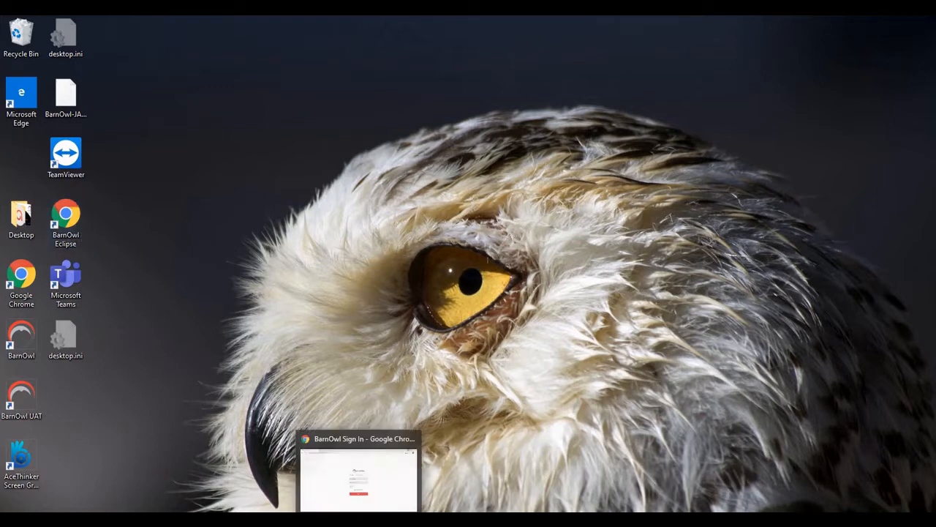
# Switch to the BarnOwl sign-in page in Chrome, sign in with Windows Authentication to ABC, and open Risks by Unit under Risk Management.
pyautogui.click(360, 518)
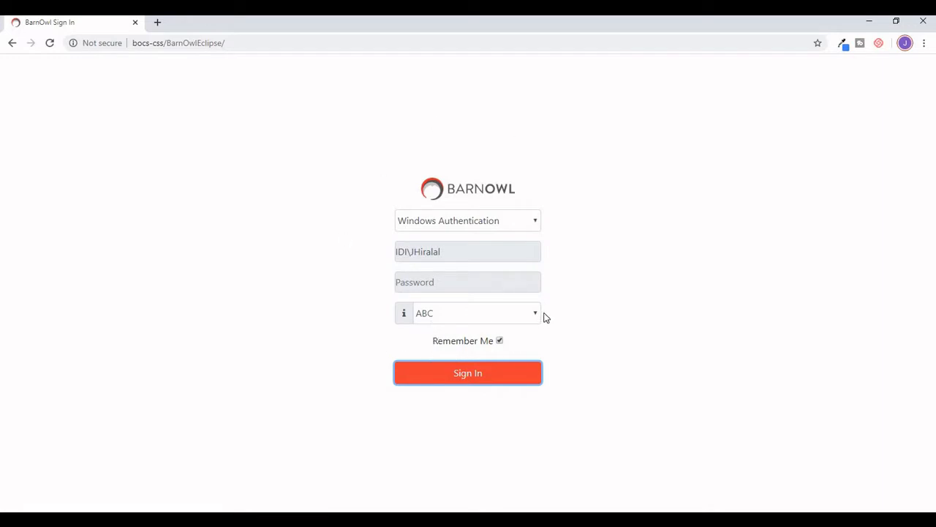
pyautogui.click(476, 382)
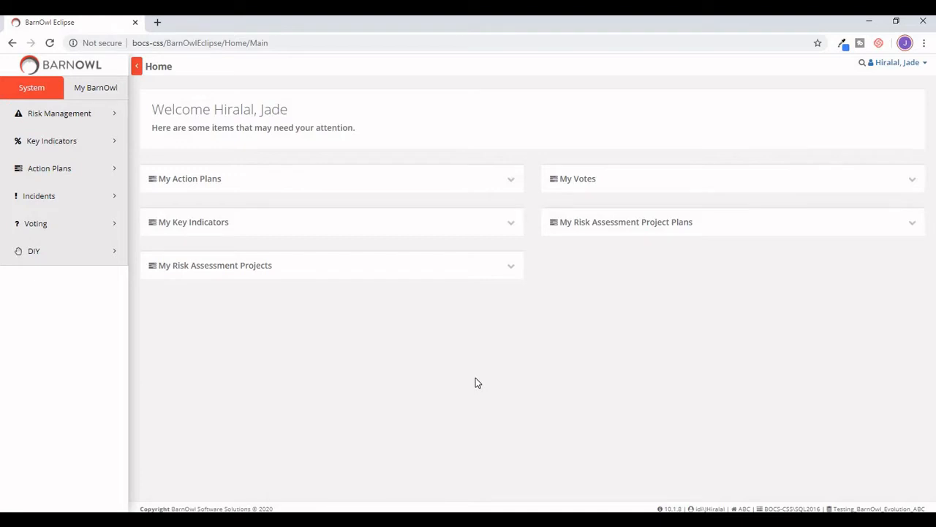
pyautogui.click(66, 117)
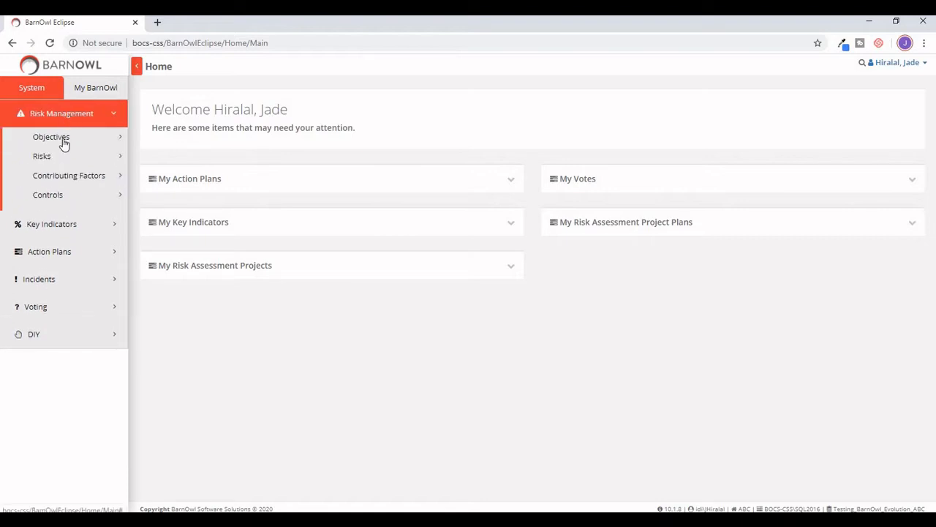
pyautogui.click(60, 158)
pyautogui.click(106, 118)
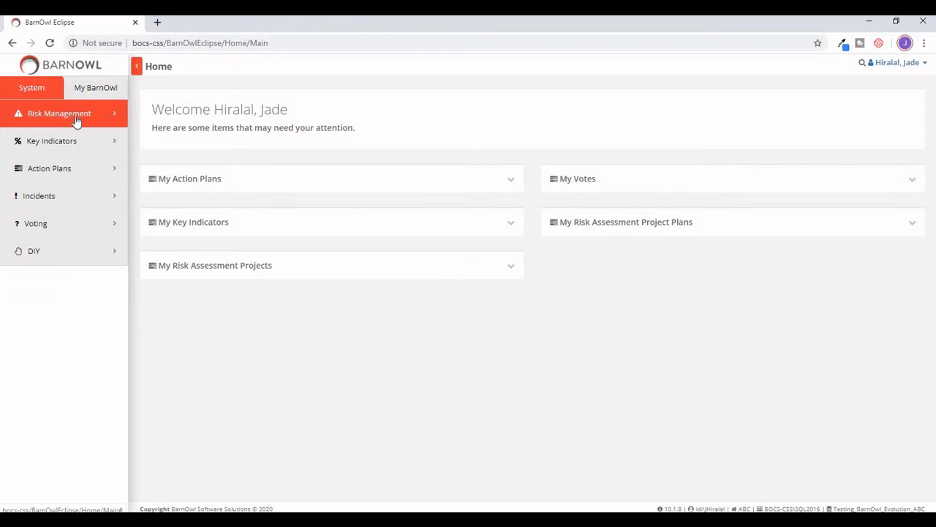
pyautogui.click(111, 117)
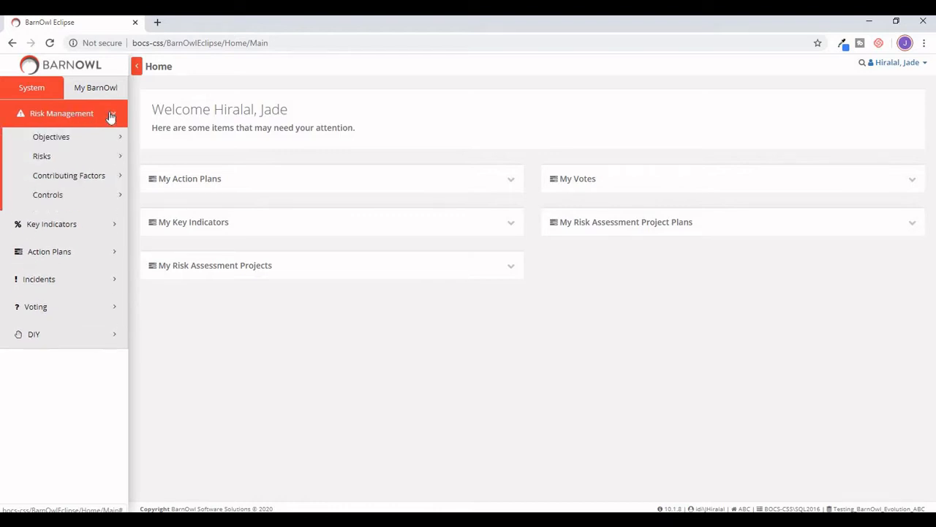
pyautogui.click(82, 159)
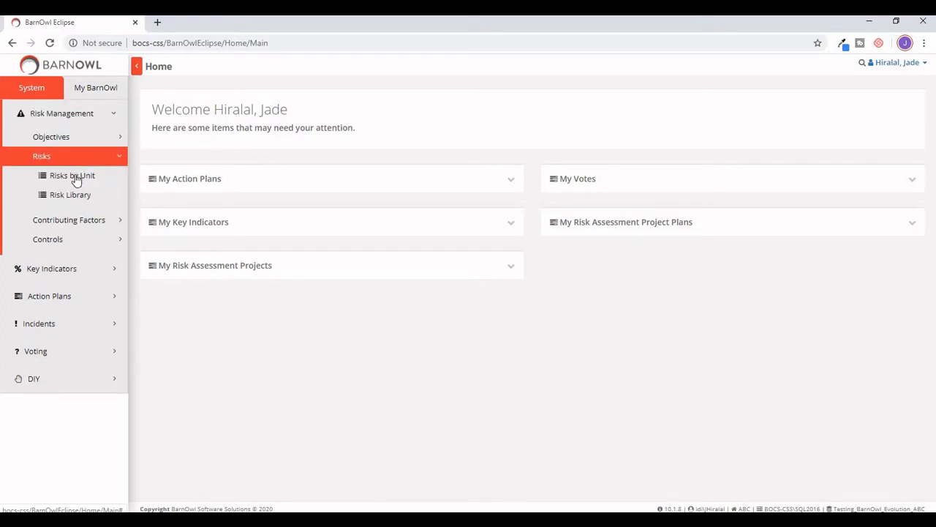
pyautogui.click(76, 178)
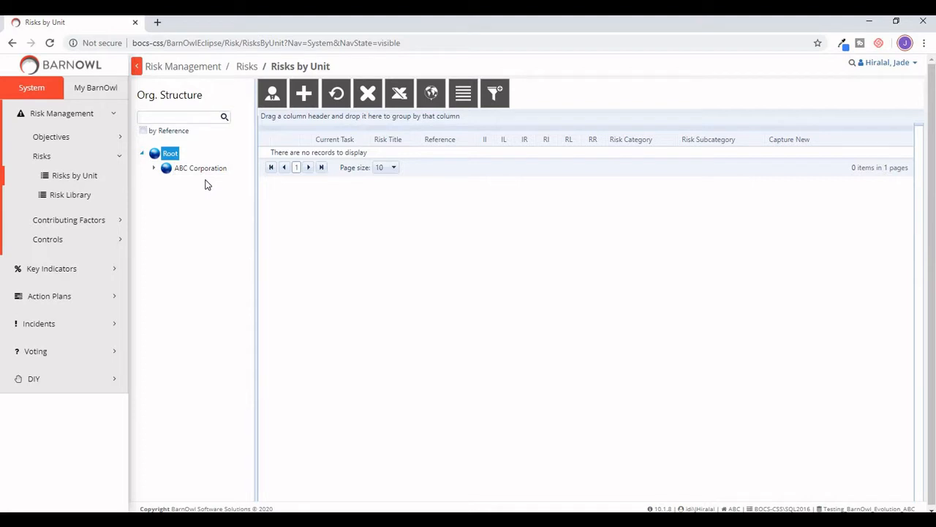
# List the risks of the IT unit under Johannesburg in the ABC Corporation organisation structure.
pyautogui.click(154, 171)
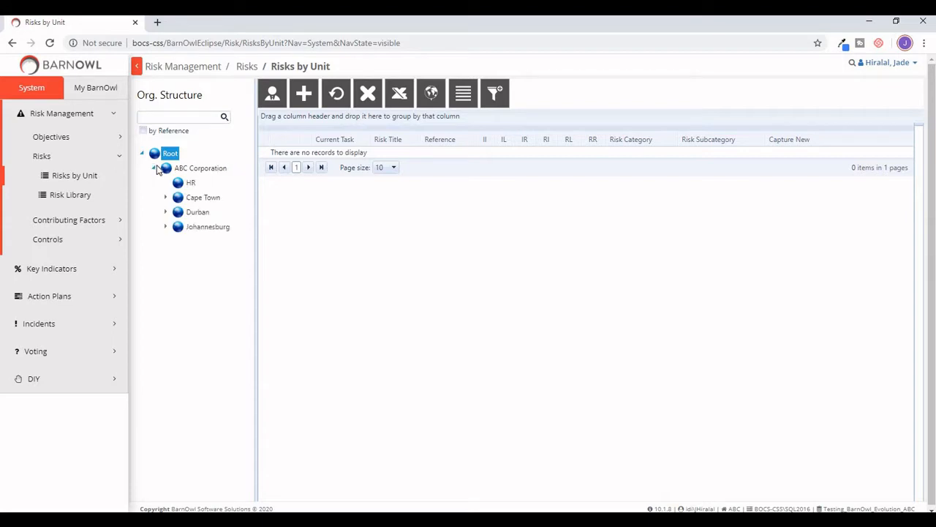
pyautogui.click(166, 228)
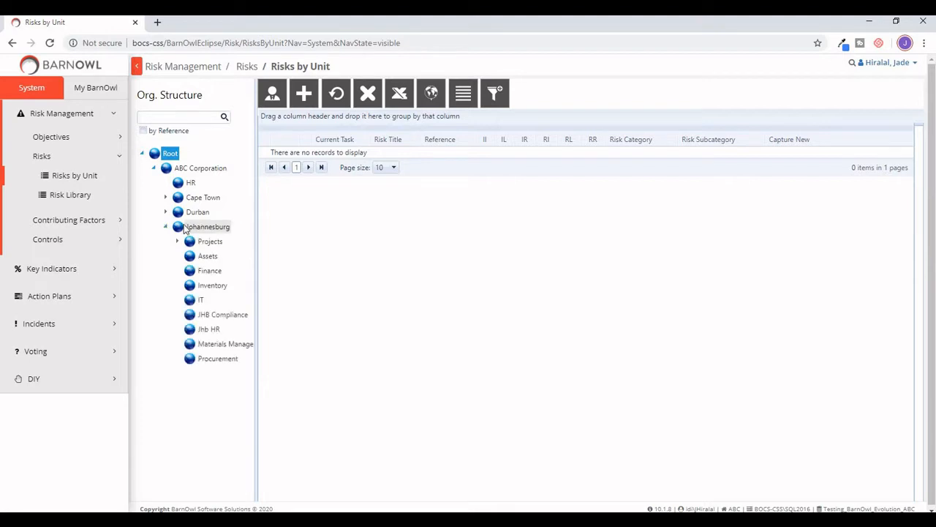
pyautogui.click(200, 300)
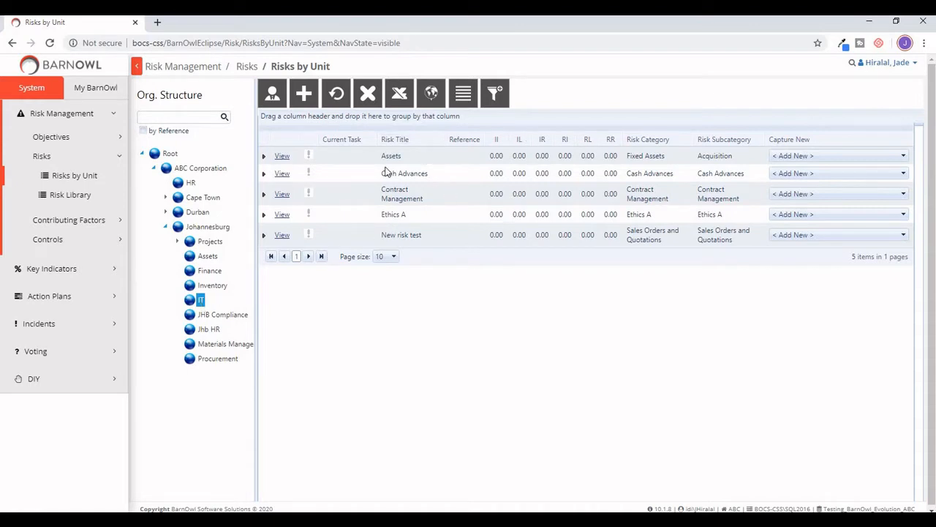
# Start capturing a new action plan for the Movement of all assets control under the Assets risk.
pyautogui.click(264, 158)
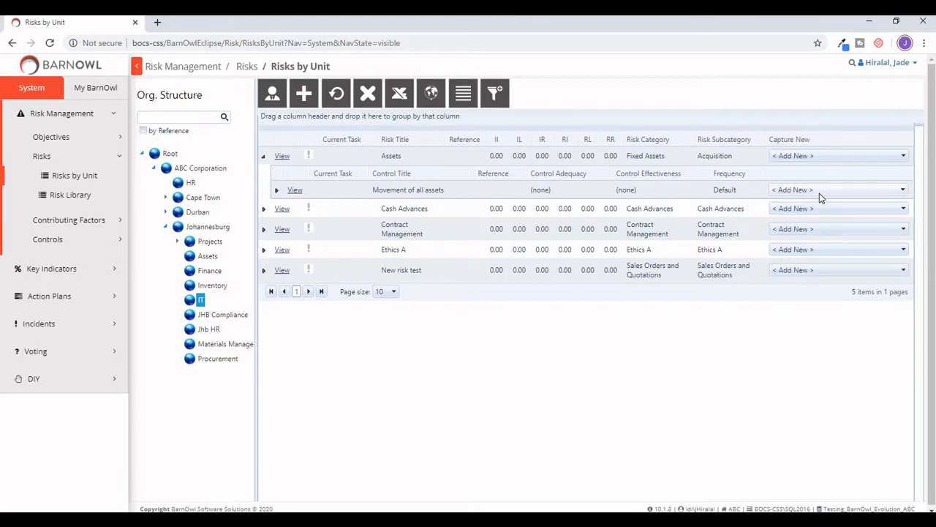
pyautogui.click(908, 192)
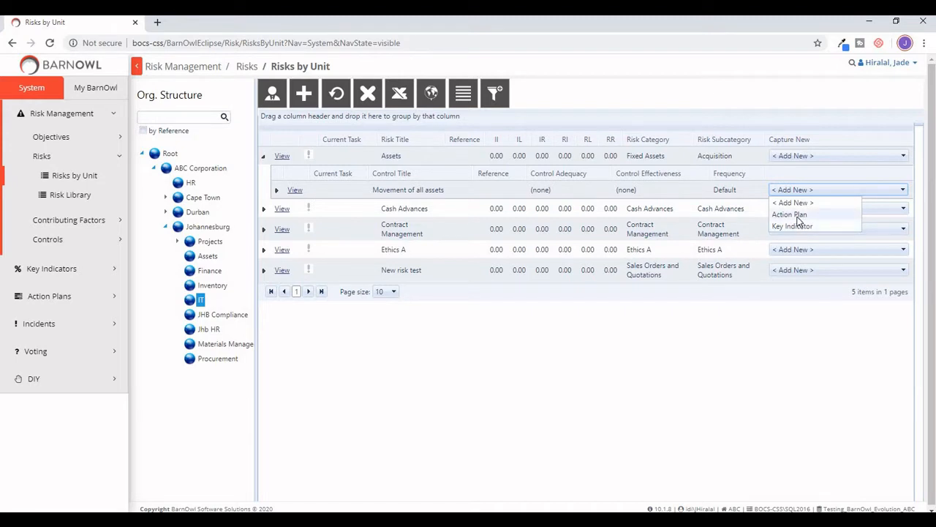
pyautogui.click(798, 217)
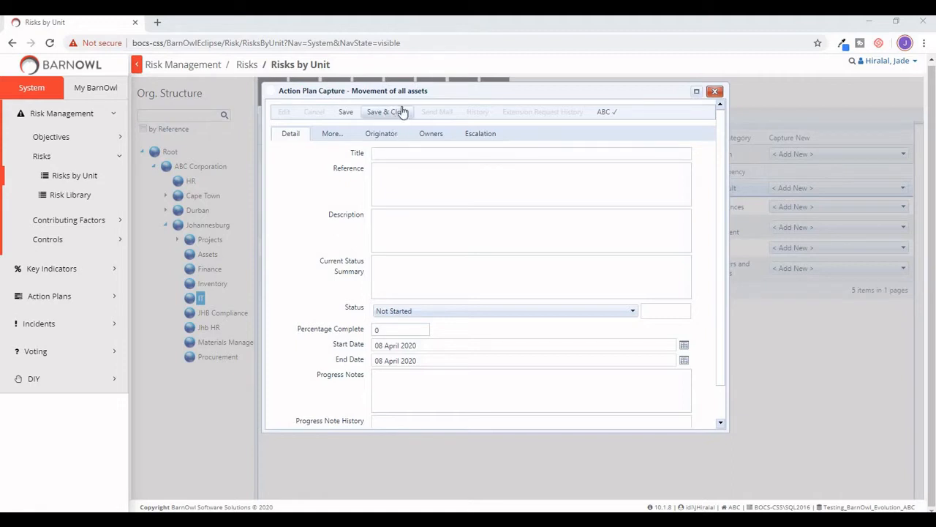
# Title the action plan "Keep an up to date inventory of all assets" and enter the description "Please complete task".
pyautogui.click(403, 152)
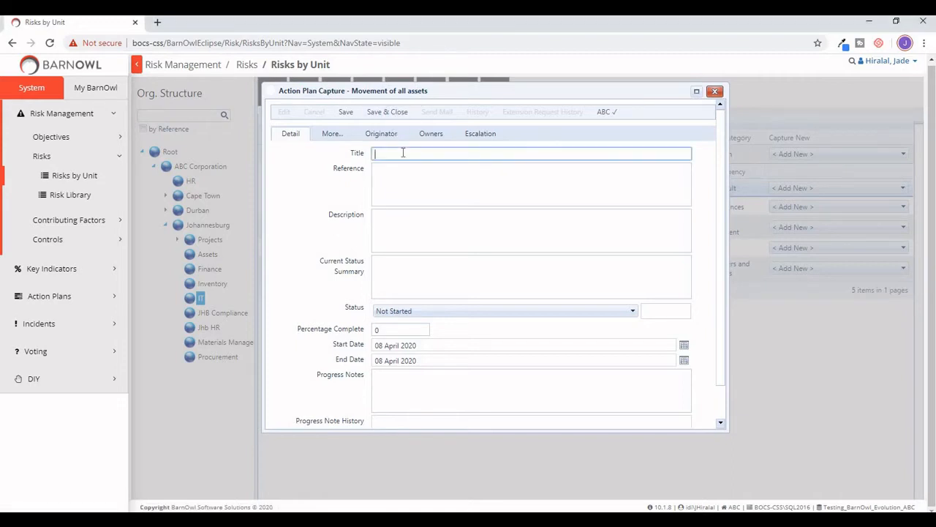
pyautogui.write('Keep an up to date inventory of all assets')
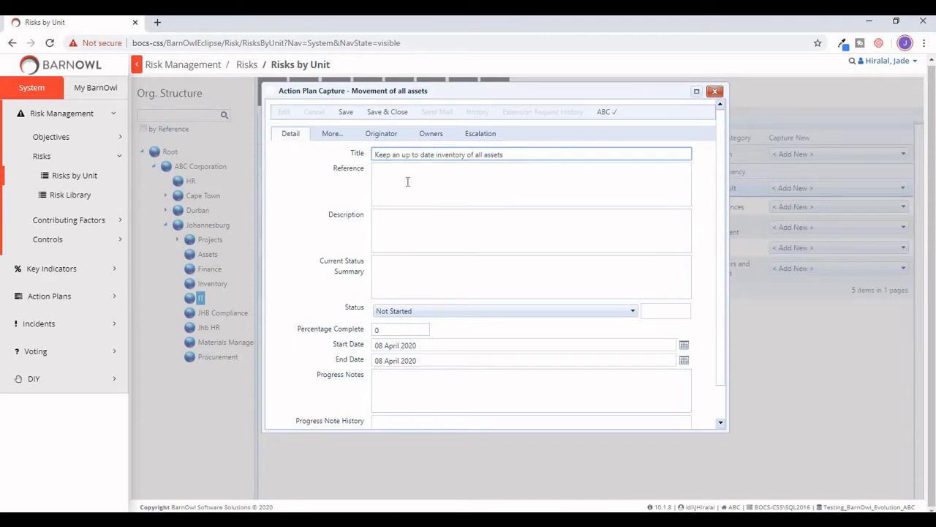
pyautogui.click(408, 181)
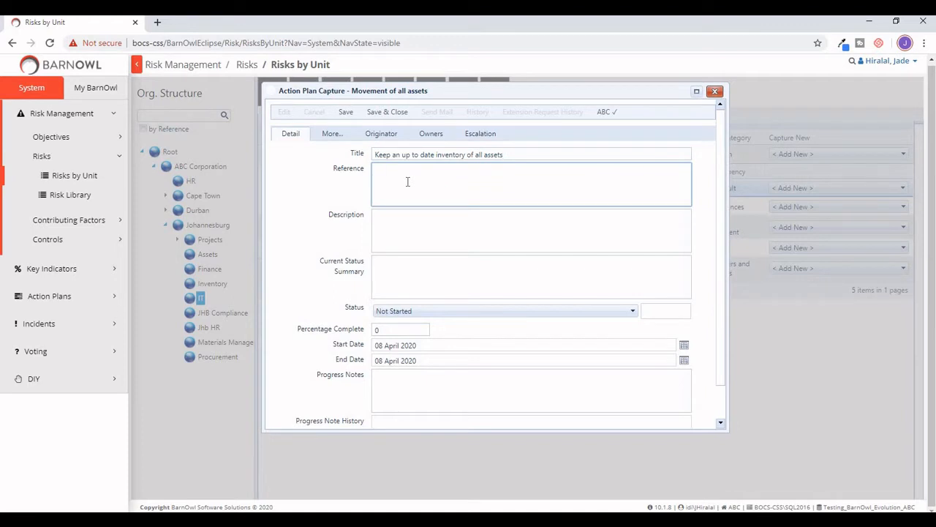
pyautogui.click(408, 224)
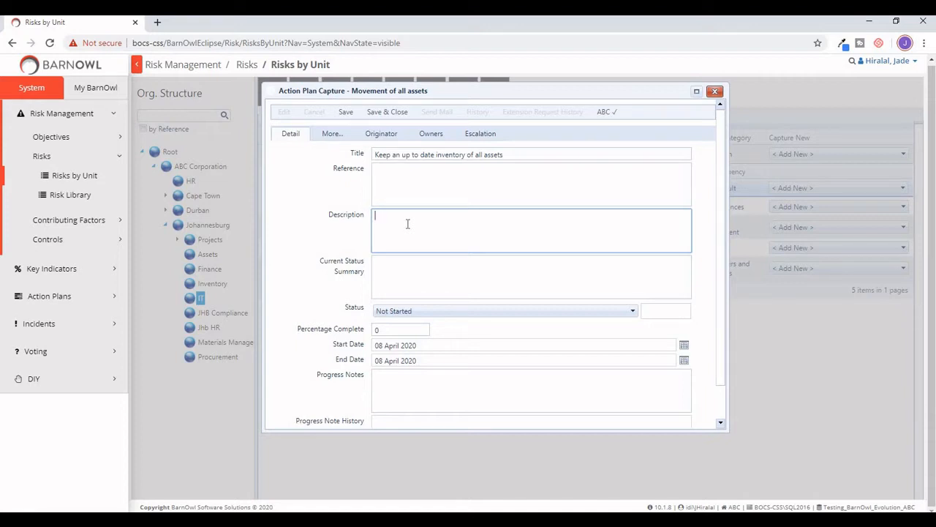
pyautogui.write('Please complete task')
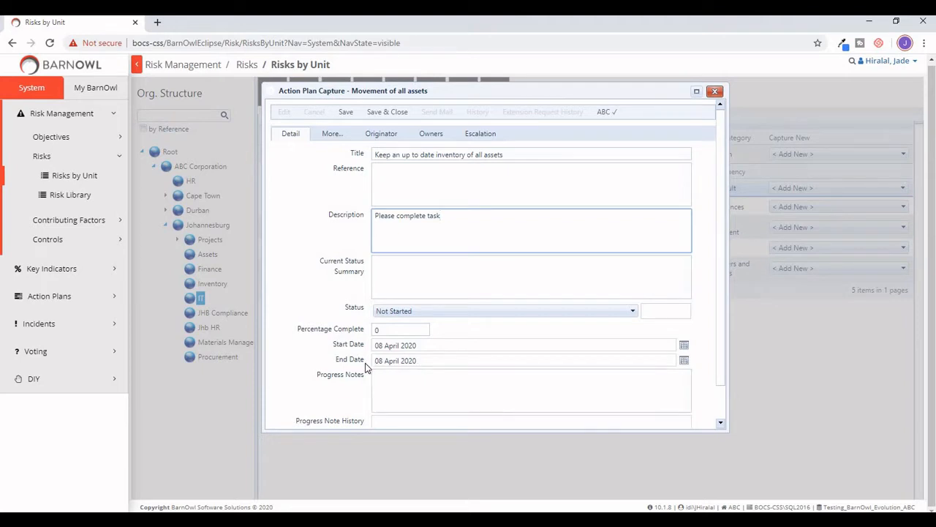
# Check the action plan's start date and set its end date to 15 April 2020.
pyautogui.click(683, 346)
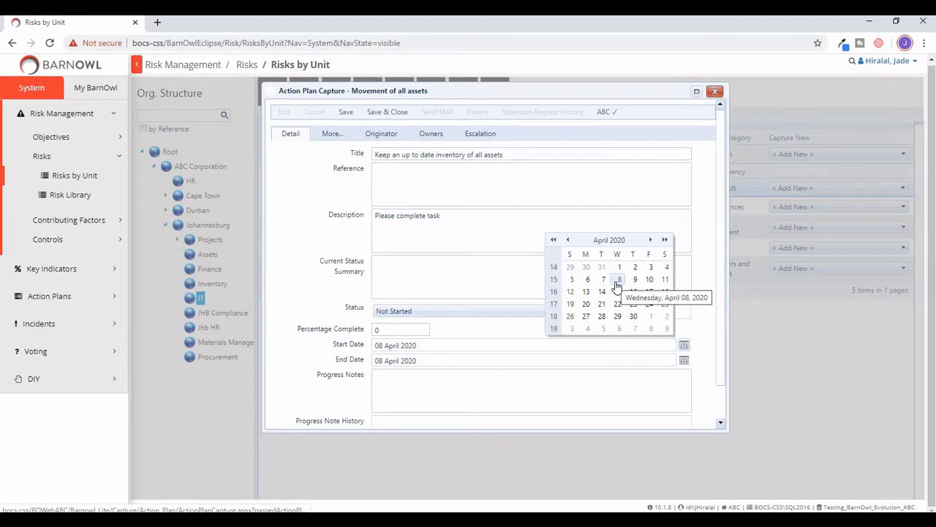
pyautogui.click(685, 345)
pyautogui.click(465, 361)
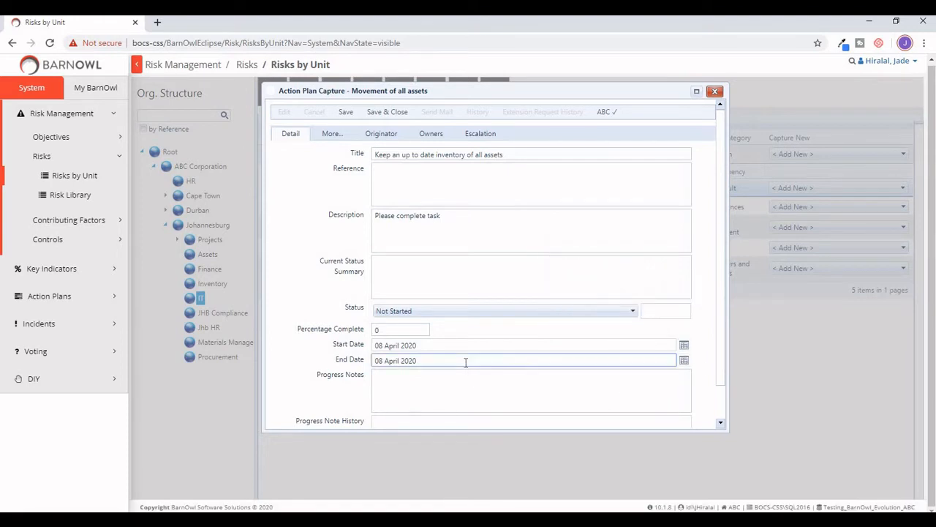
pyautogui.click(684, 362)
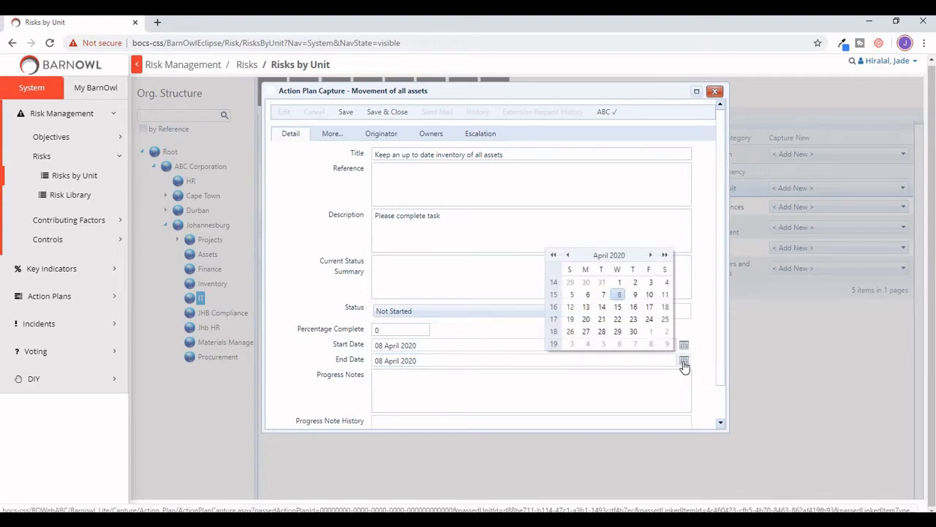
pyautogui.click(619, 308)
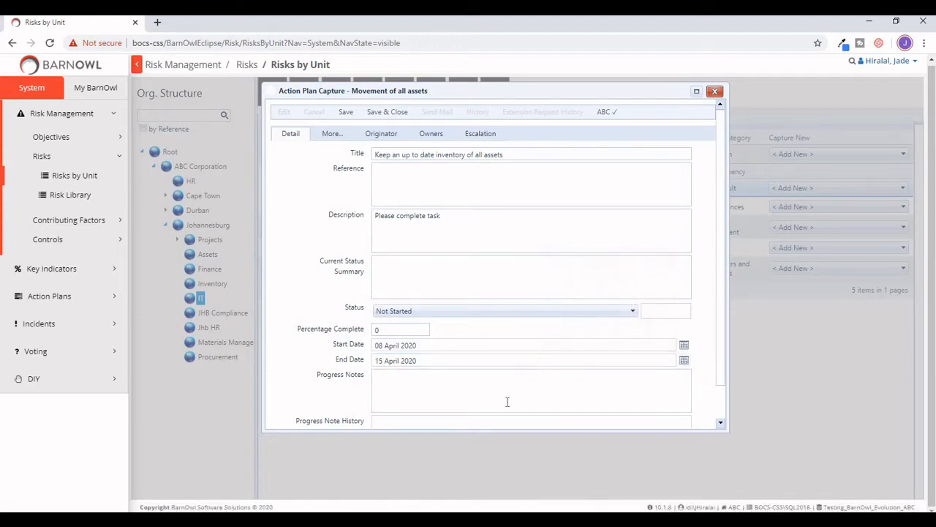
# Review the action plan's progress note fields, its additional Users field and its originator details.
pyautogui.click(506, 401)
pyautogui.scroll(-1, 507, 401)
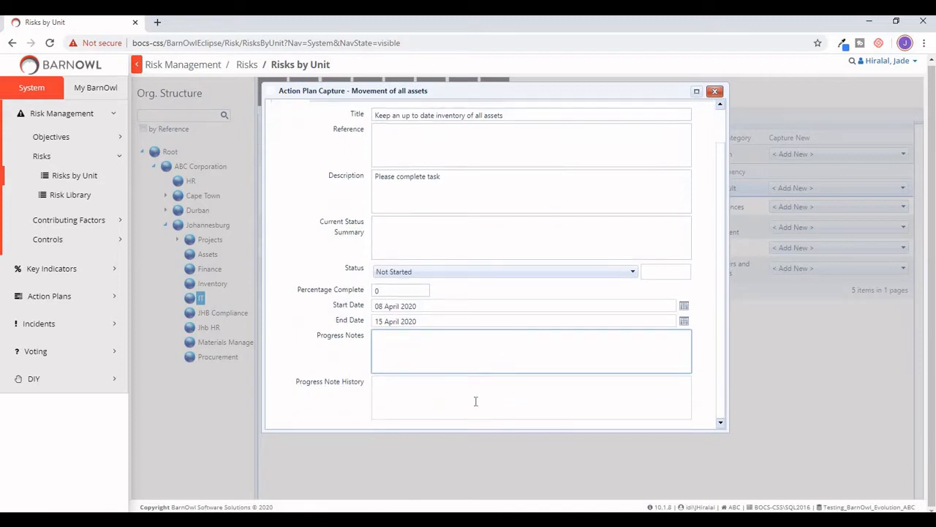
pyautogui.scroll(1, 472, 361)
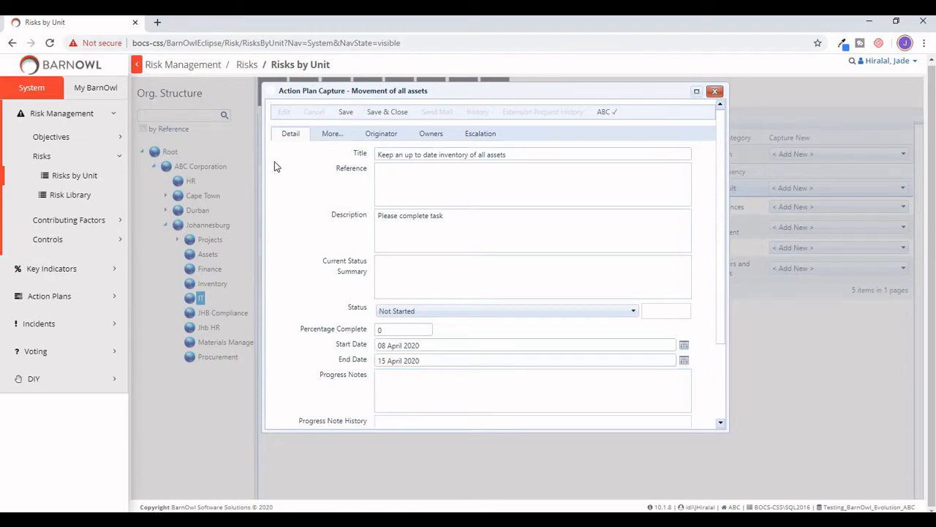
pyautogui.click(334, 133)
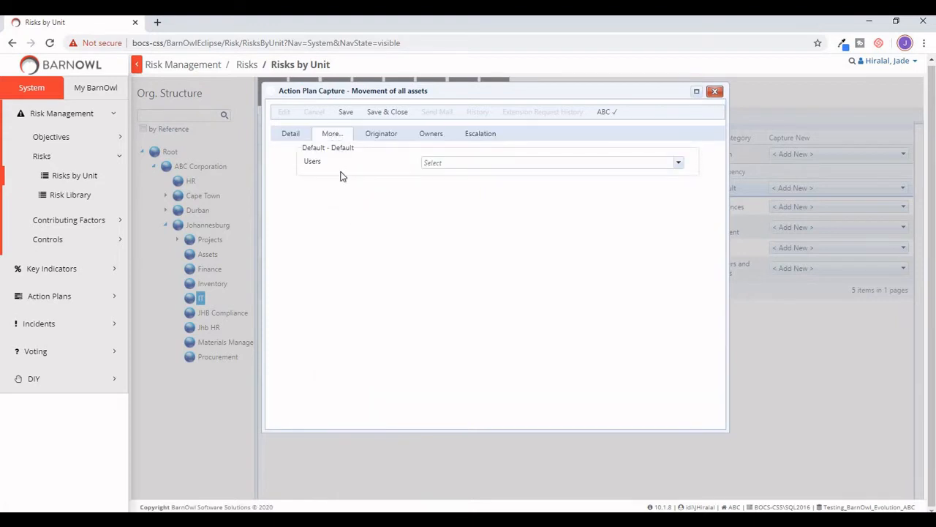
pyautogui.click(374, 139)
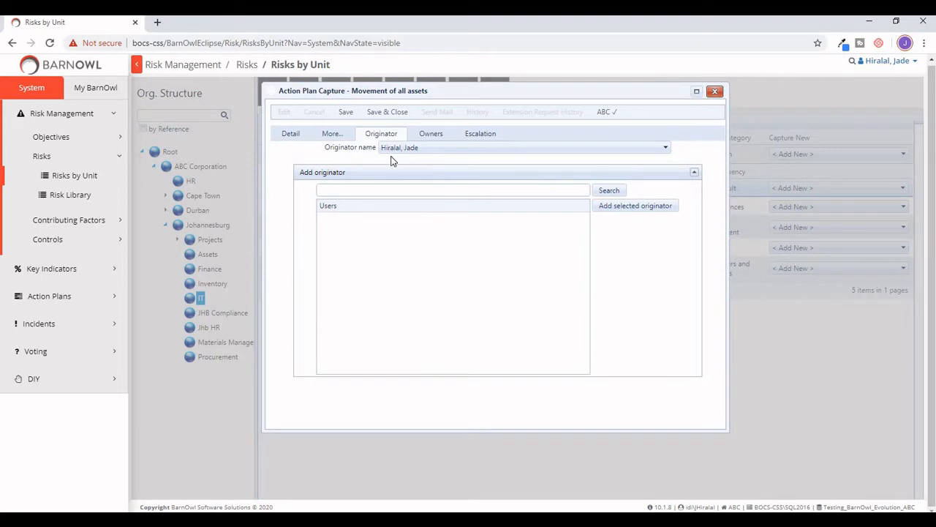
# Search for the owner by first name, add the matching user as action plan owner and set the owner type to Responsible.
pyautogui.click(437, 139)
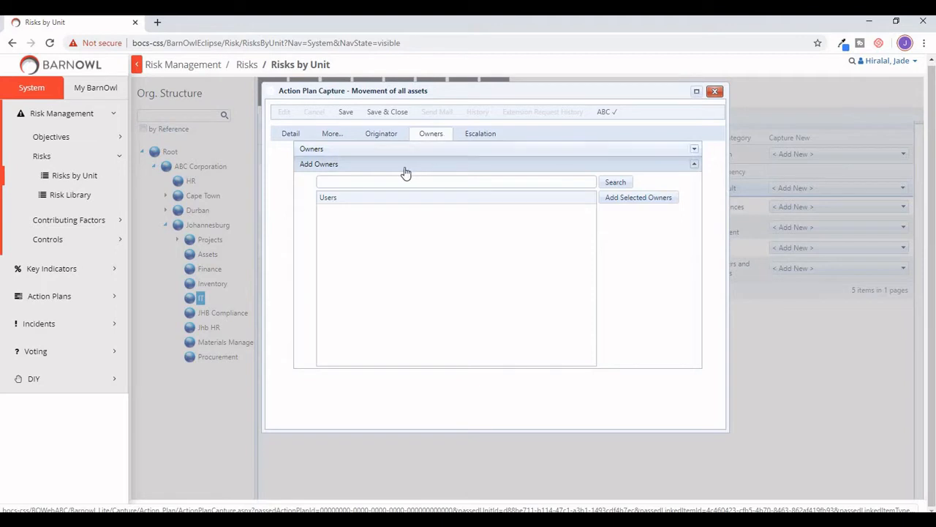
pyautogui.click(351, 180)
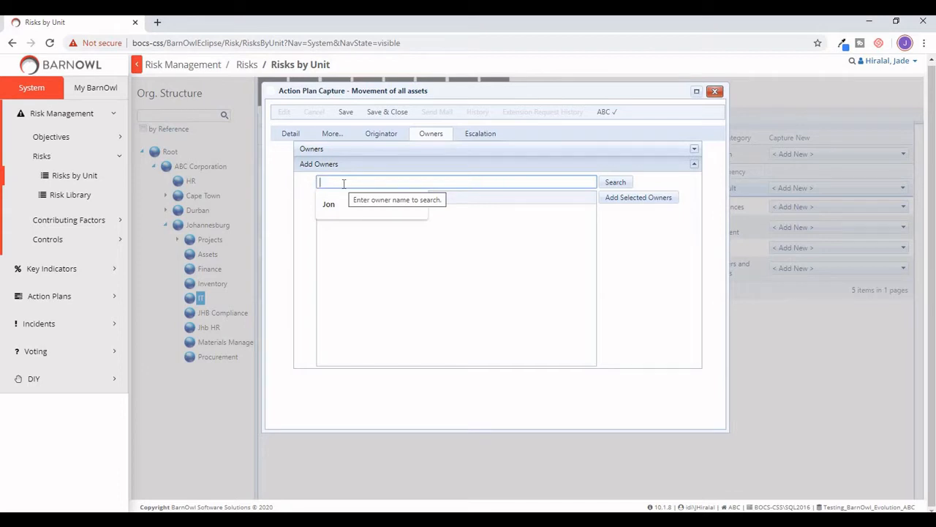
pyautogui.write('M')
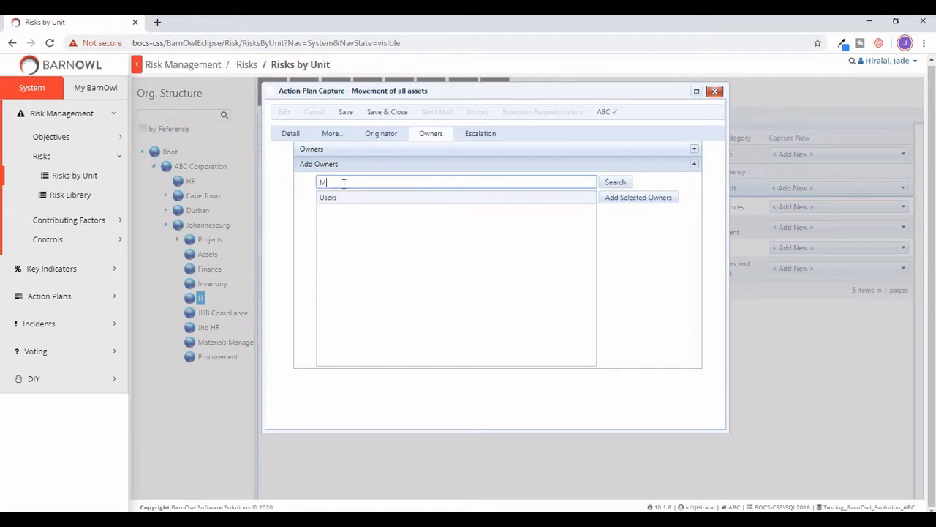
pyautogui.write('arco')
pyautogui.click(621, 184)
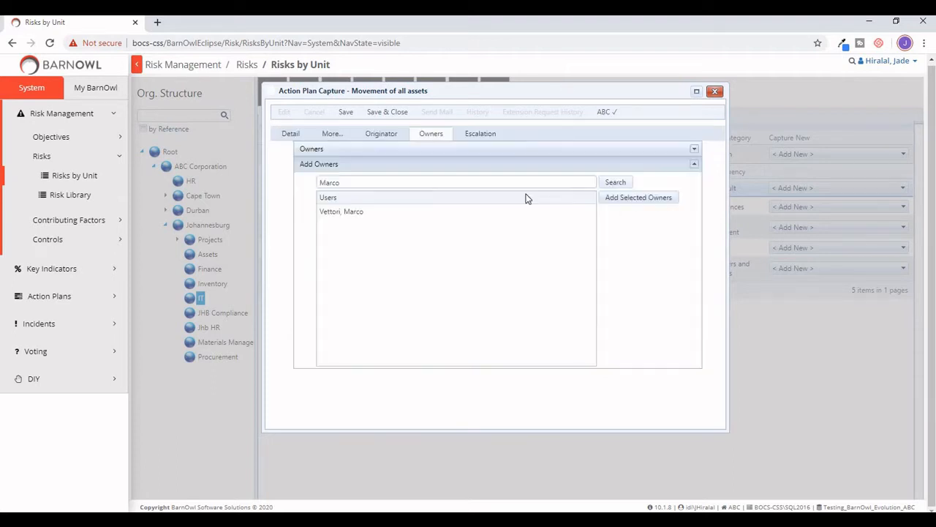
pyautogui.click(365, 212)
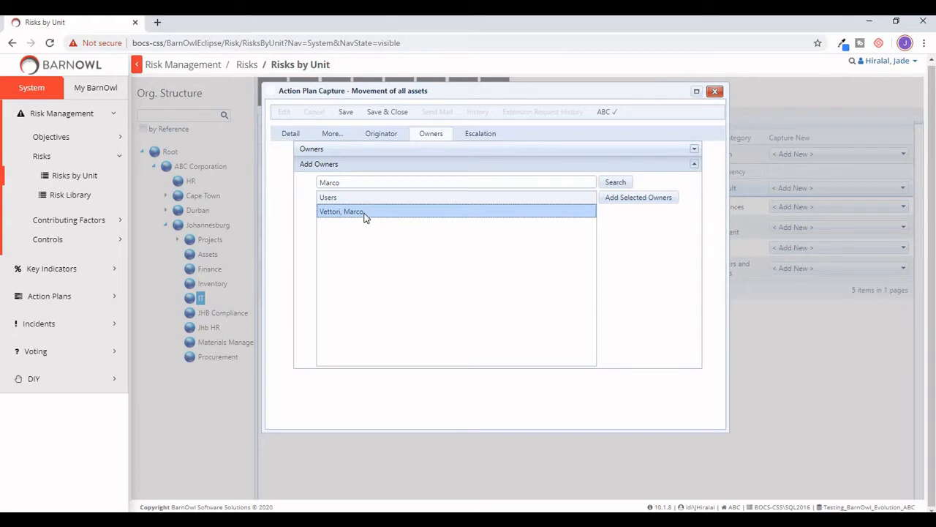
pyautogui.click(616, 201)
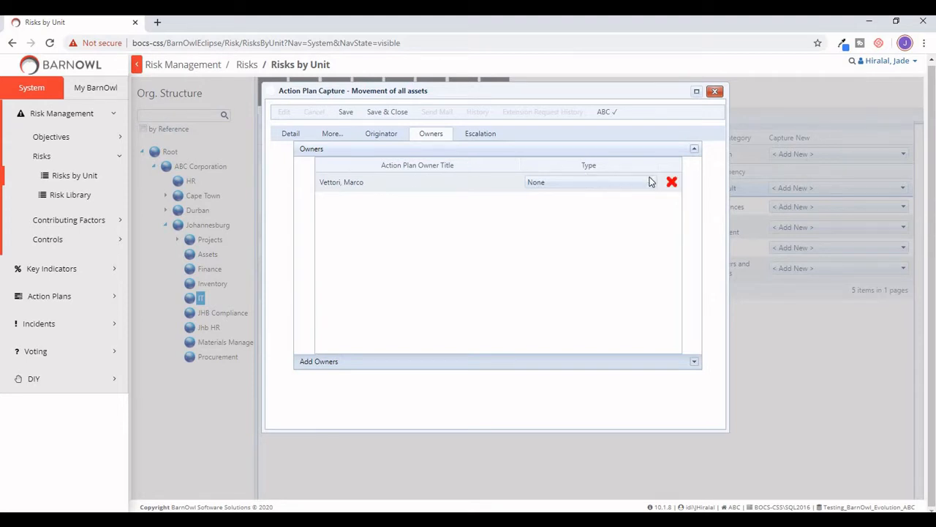
pyautogui.click(651, 185)
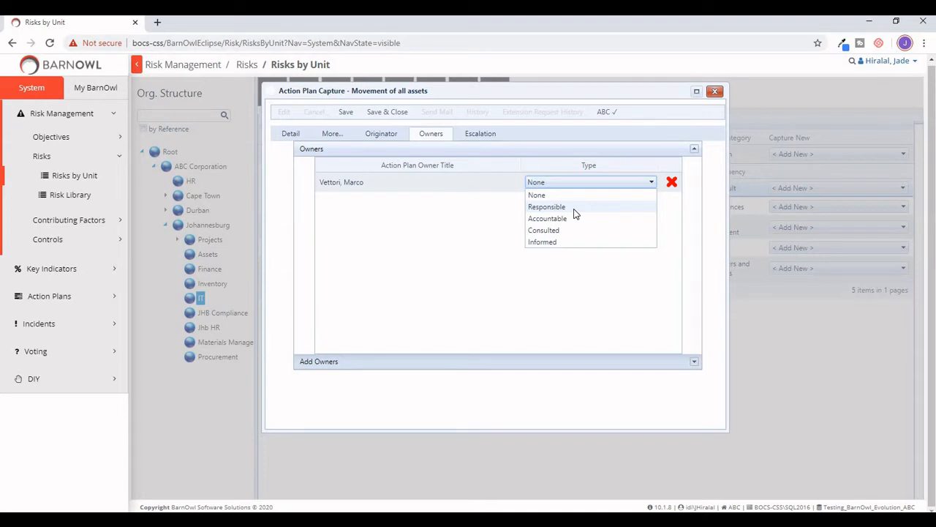
pyautogui.click(574, 210)
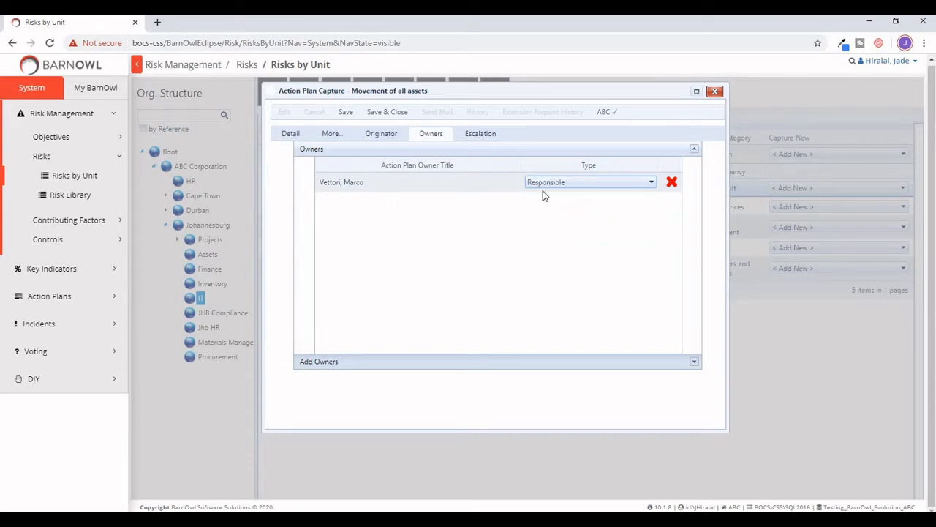
# Turn on escalation for the action plan and set the percent-complete threshold of the new escalation to 50.
pyautogui.click(483, 136)
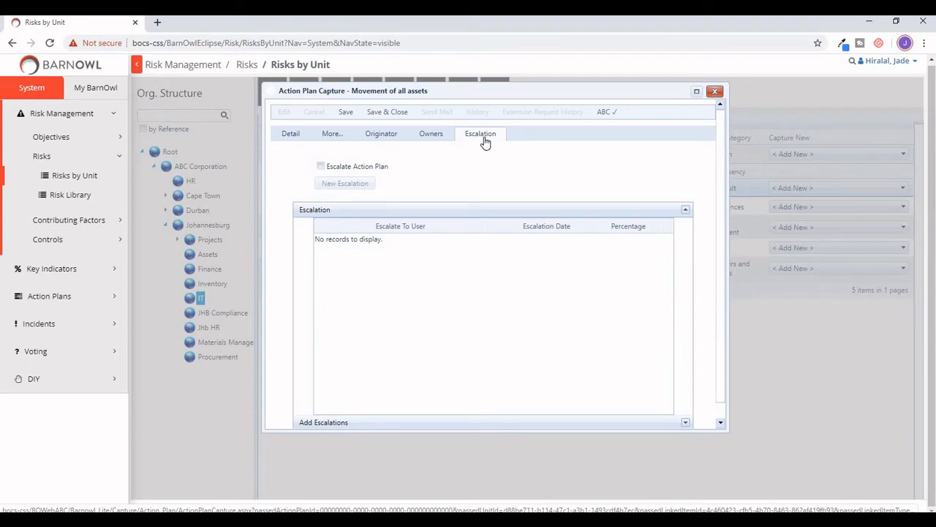
pyautogui.click(320, 167)
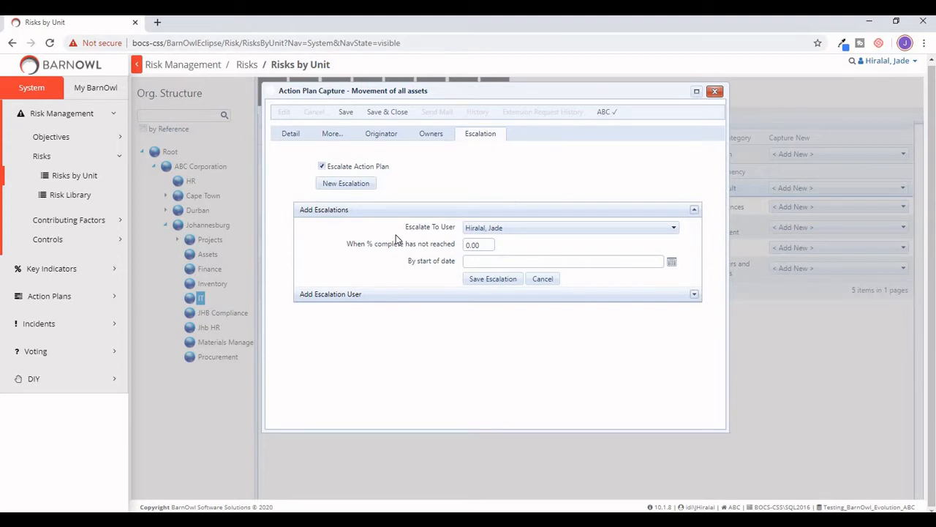
pyautogui.click(483, 244)
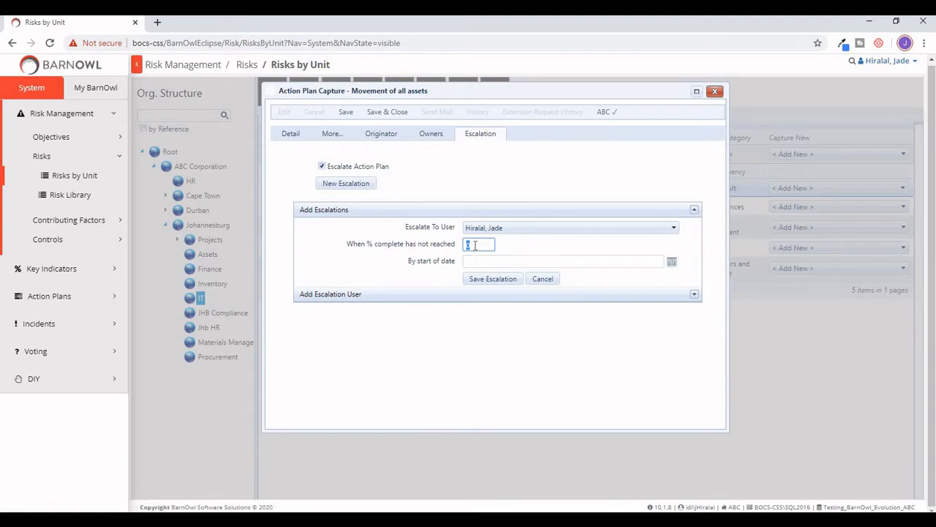
pyautogui.write('50')
# Set the escalation's start date to 15 April 2020 and save both the escalation and the action plan.
pyautogui.click(671, 262)
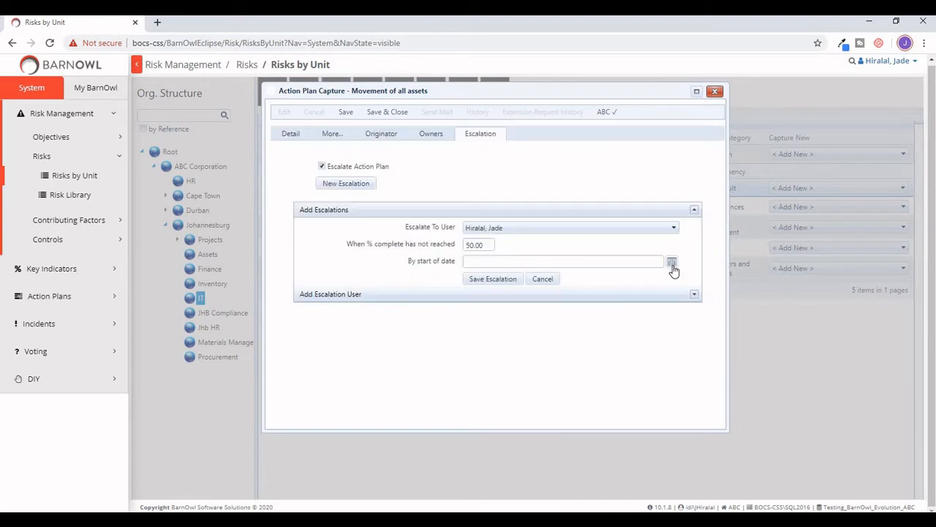
pyautogui.click(670, 263)
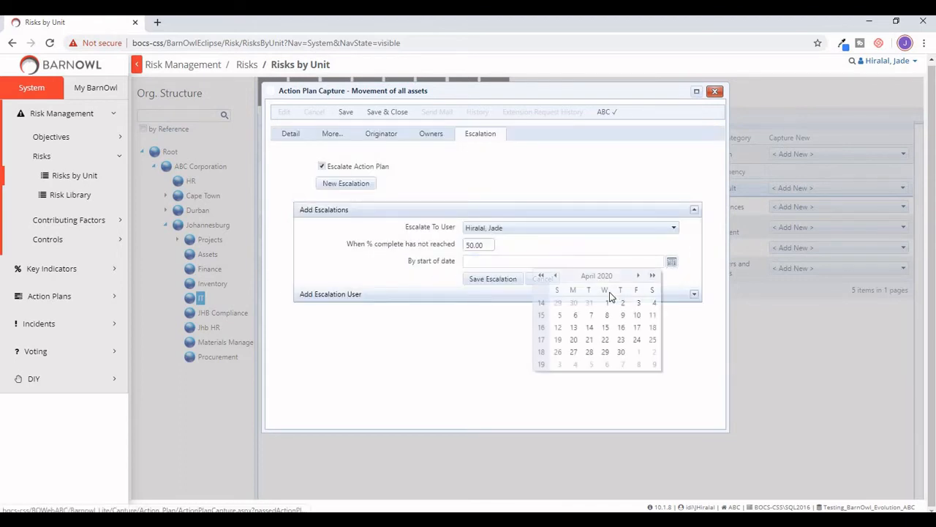
pyautogui.click(604, 327)
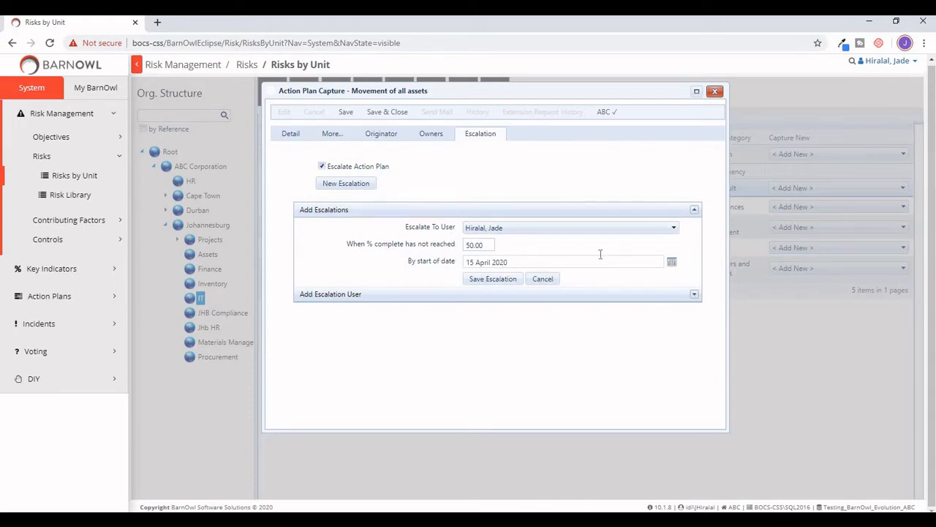
pyautogui.click(480, 280)
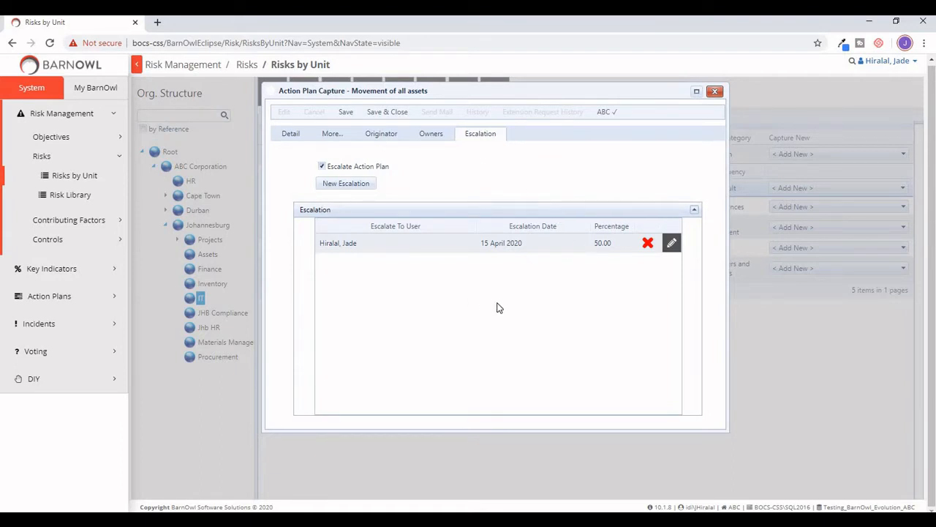
pyautogui.click(388, 113)
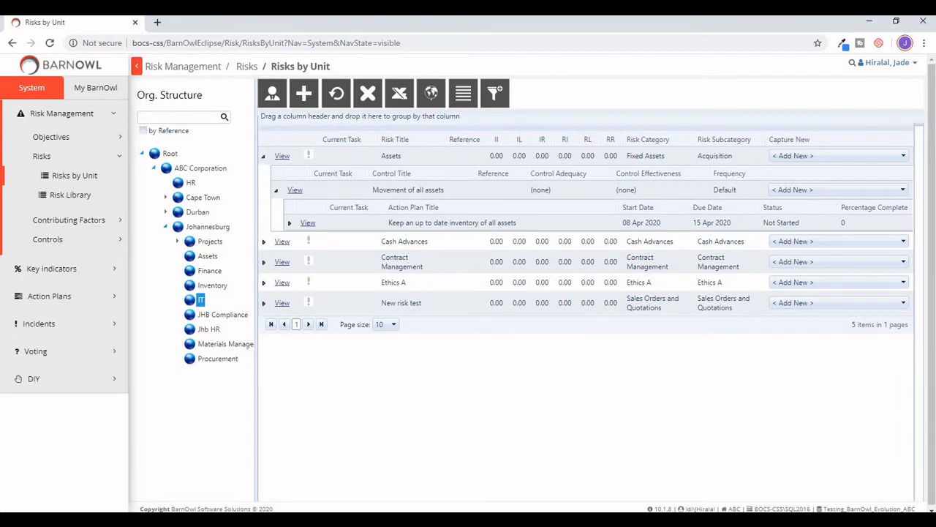
# Open the "Keep an up to date inventory of all assets" action plan from the home page and review its status and progress fields.
pyautogui.click(48, 66)
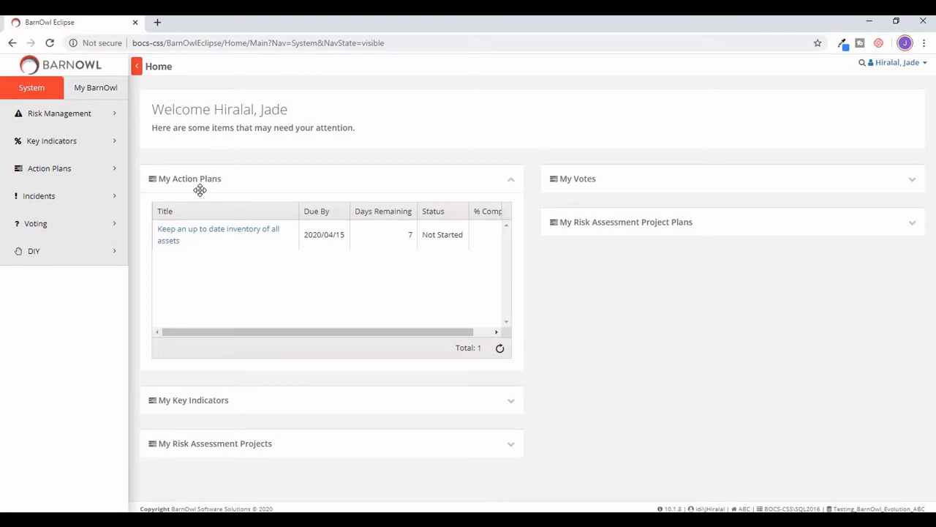
pyautogui.click(173, 237)
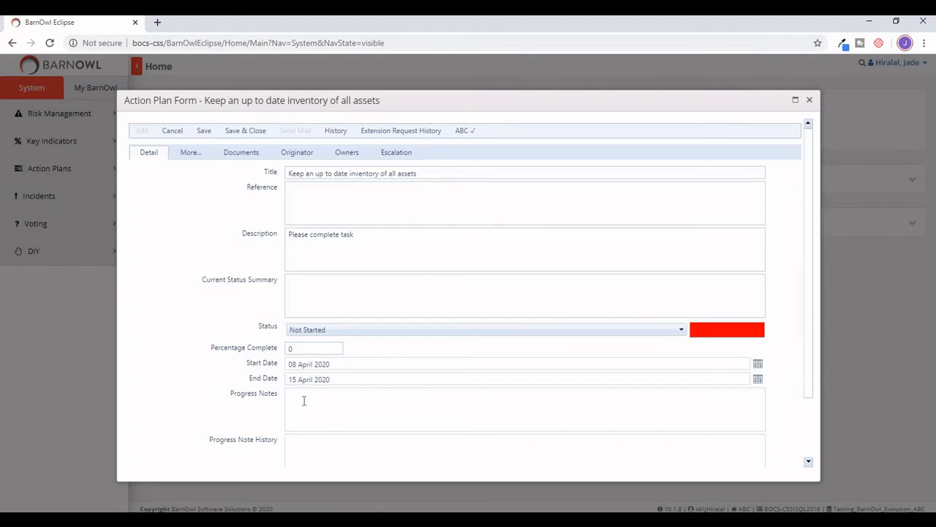
pyautogui.click(306, 303)
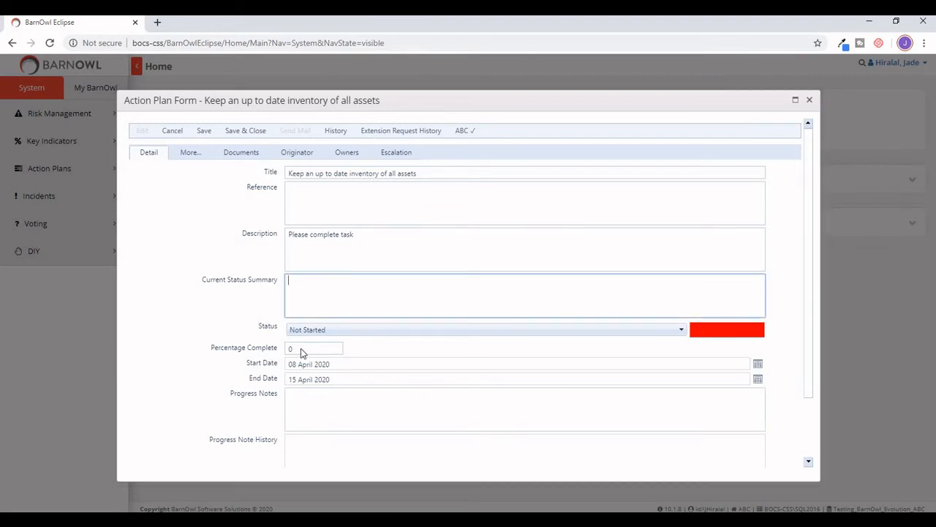
pyautogui.click(313, 407)
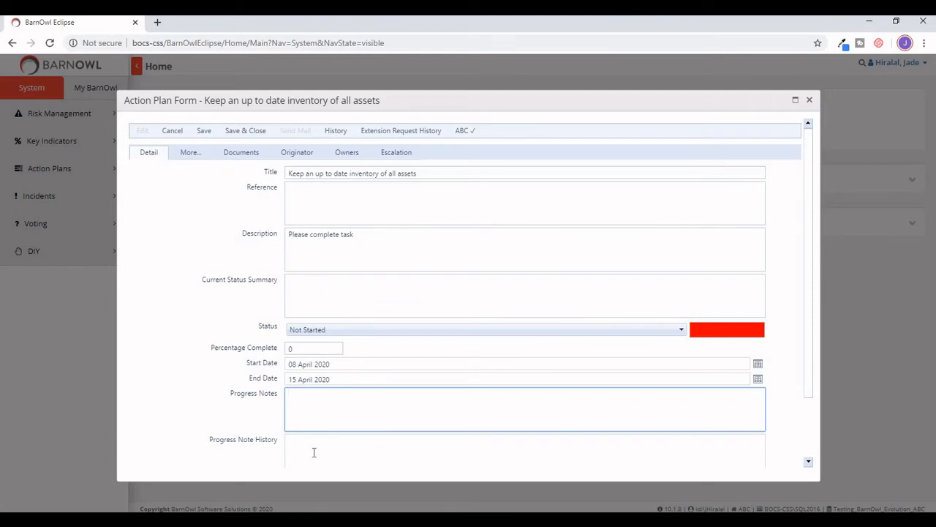
# Enter "Completed" as the current status summary and as the progress note, and save and close the action plan.
pyautogui.click(360, 277)
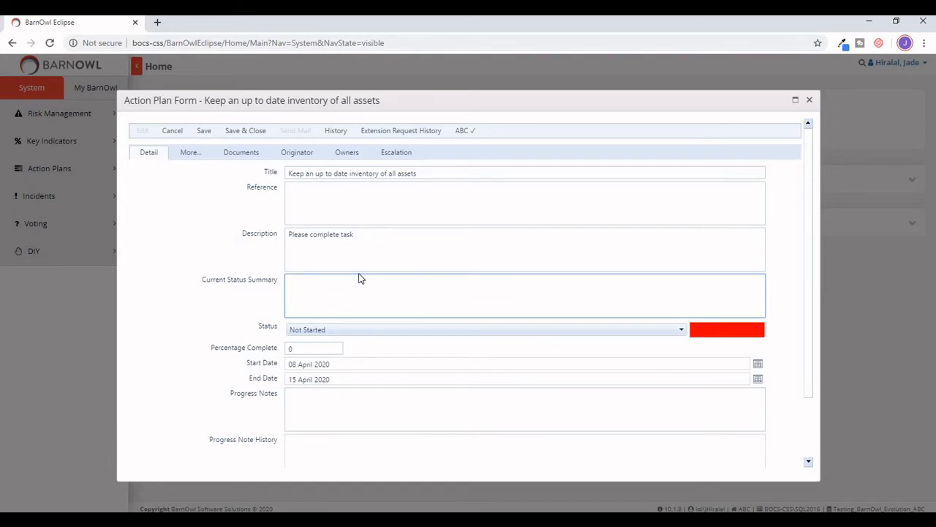
pyautogui.write('Completed')
pyautogui.click(291, 399)
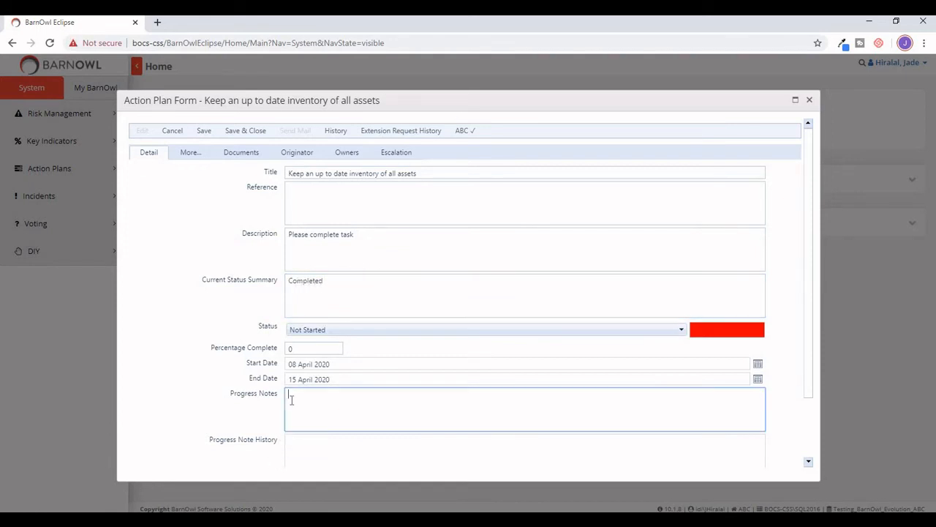
pyautogui.write('Completed')
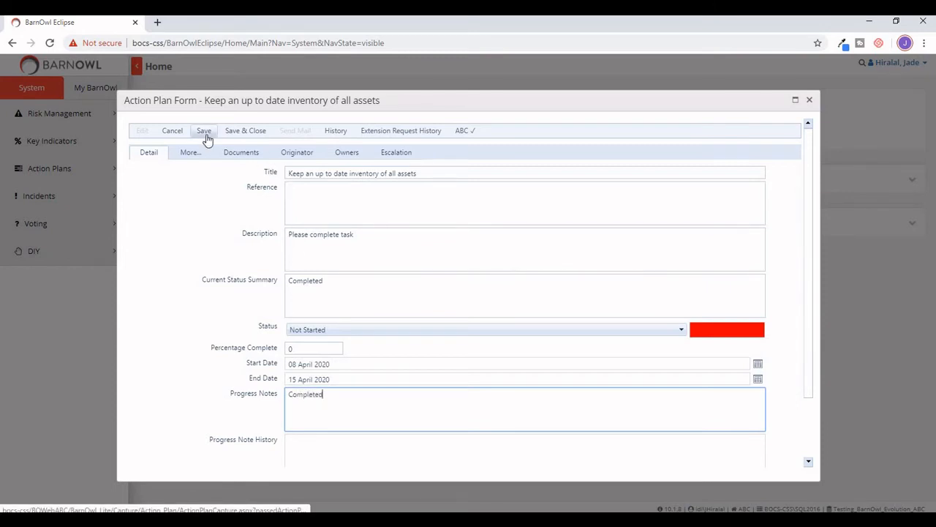
pyautogui.click(230, 136)
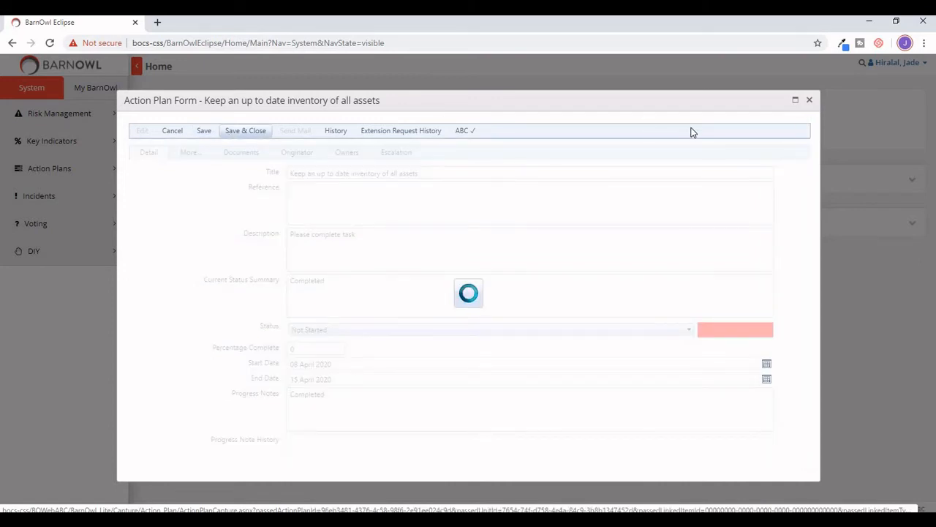
pyautogui.click(559, 109)
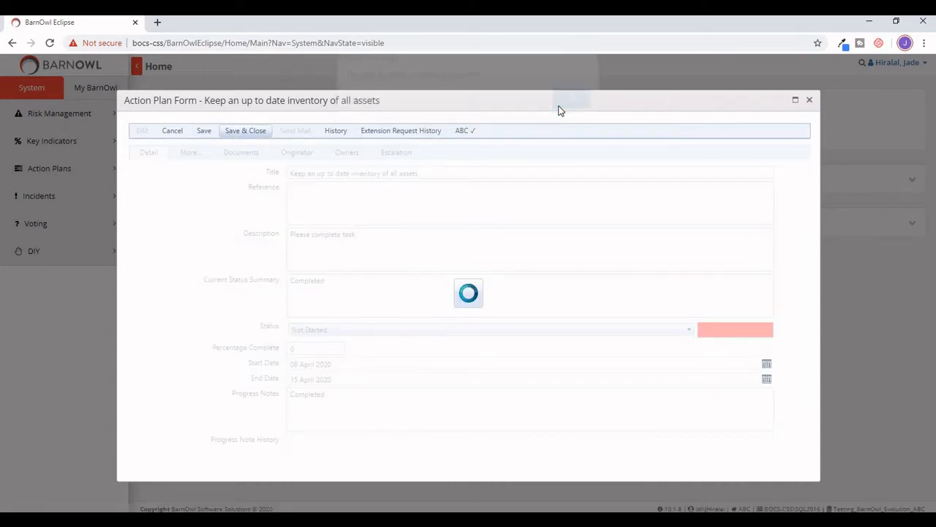
pyautogui.click(809, 100)
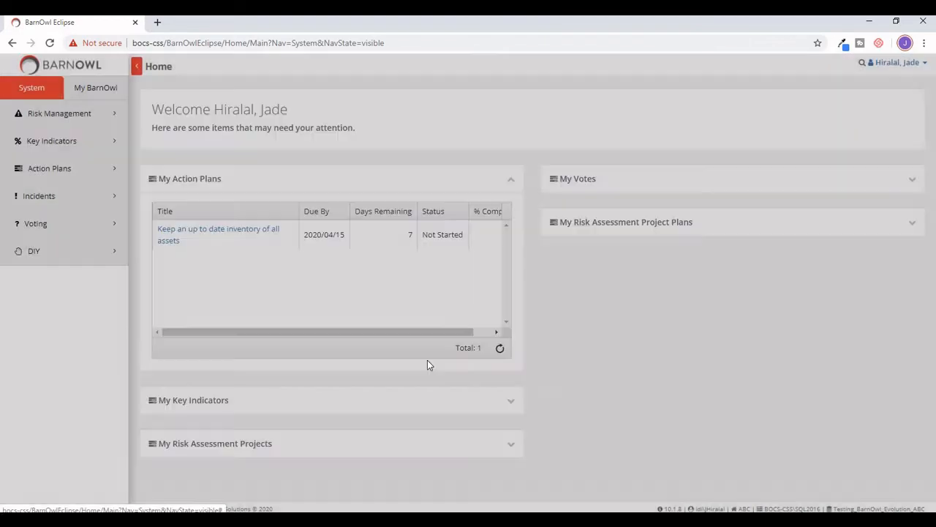
# Reopen the action plan and review its progress note history and extension request fields.
pyautogui.click(267, 230)
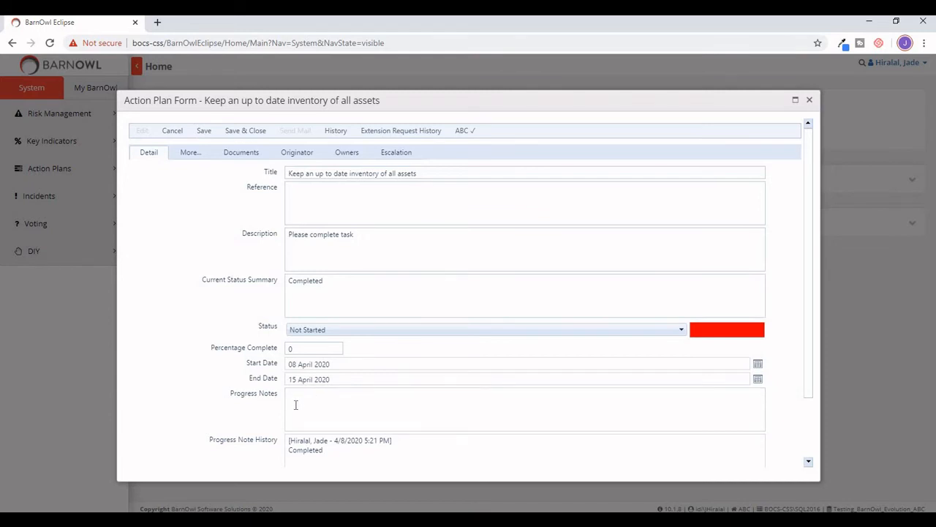
pyautogui.scroll(-3, 295, 404)
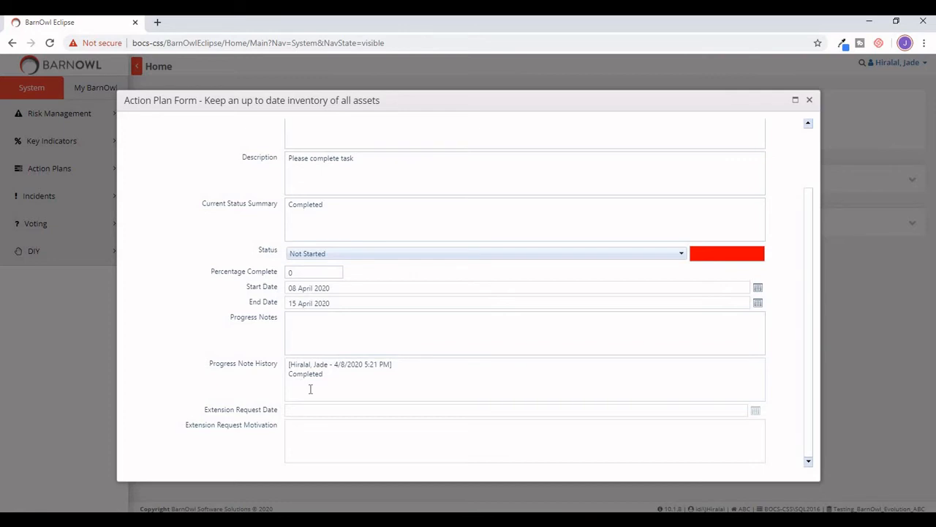
pyautogui.click(320, 326)
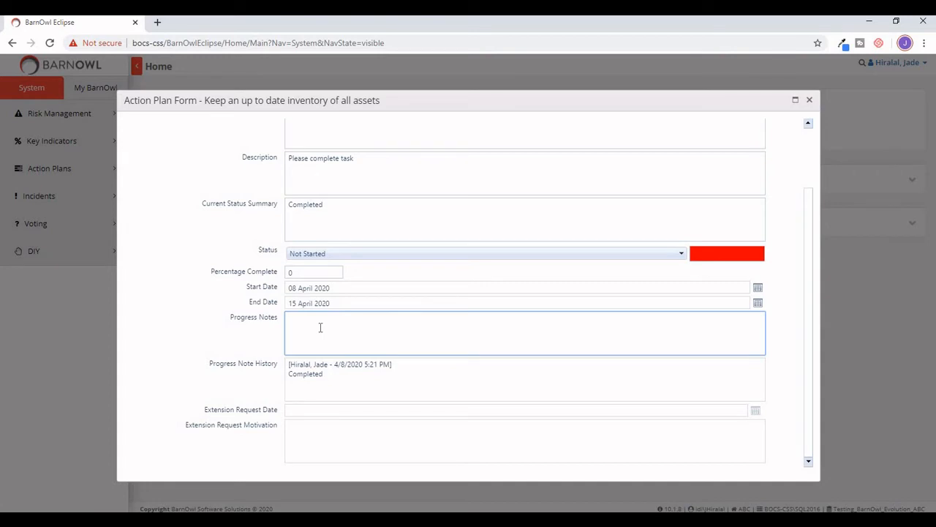
pyautogui.scroll(2, 321, 327)
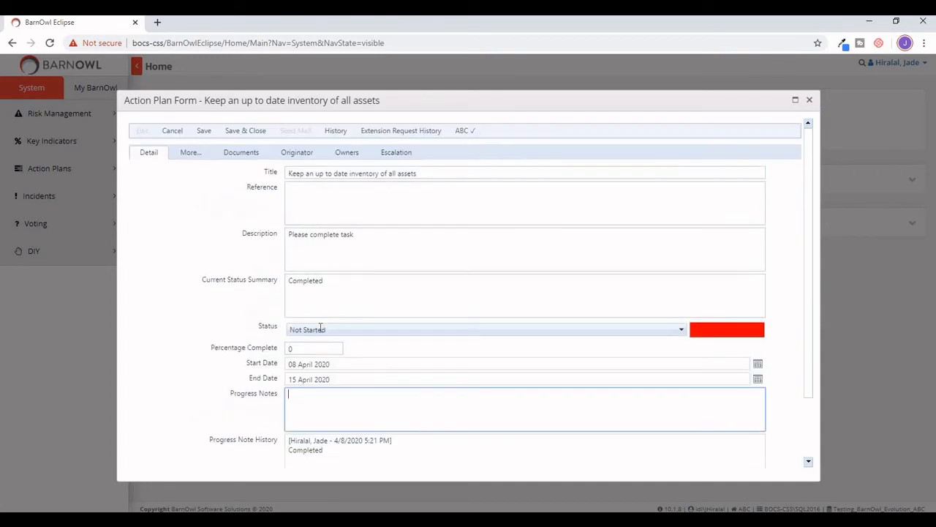
# Replace the action plan's current status summary with "Action almost".
pyautogui.doubleClick(313, 282)
pyautogui.press('BackSpace')
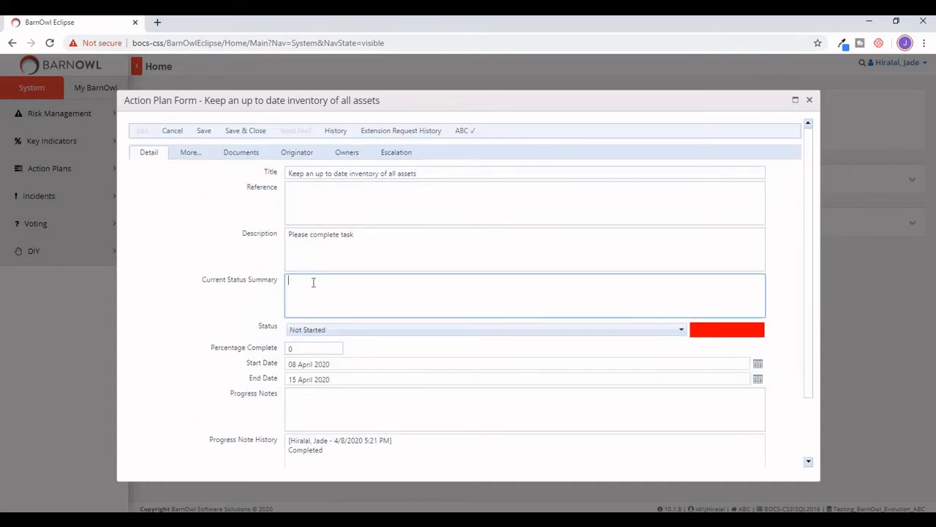
pyautogui.write('Invpc')
pyautogui.press('BackSpace')
pyautogui.press('BackSpace')
pyautogui.press('BackSpace')
pyautogui.press('BackSpace')
pyautogui.write('Action item')
pyautogui.write('ost')
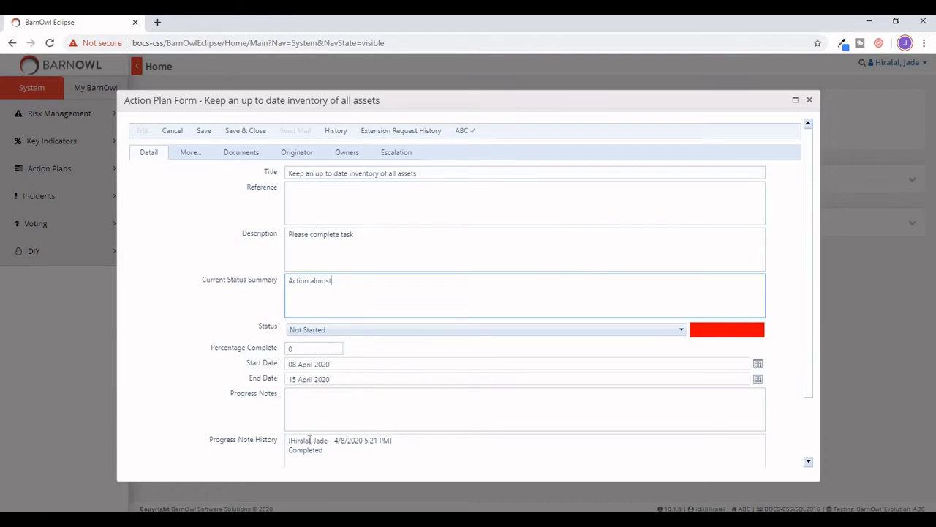
# Set the action plan's status to Half Way and look over the progress note and extension request fields.
pyautogui.click(319, 332)
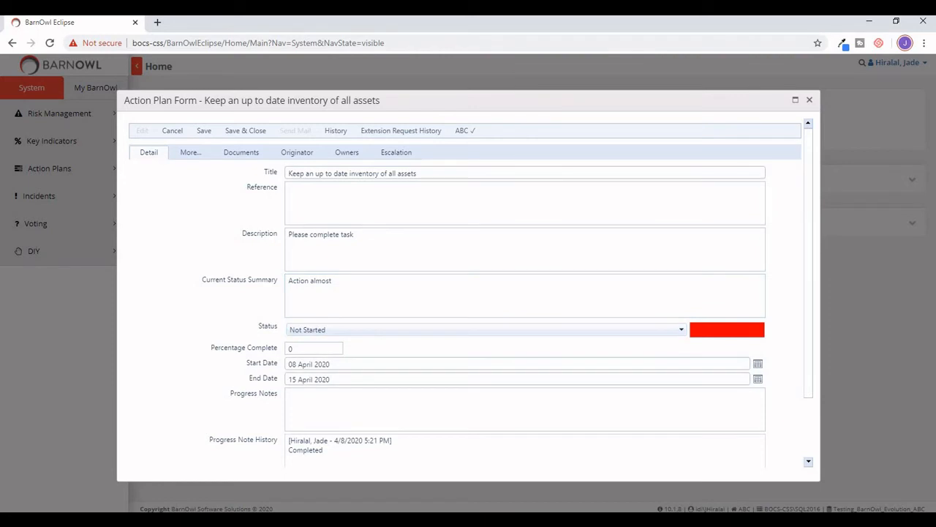
pyautogui.click(327, 332)
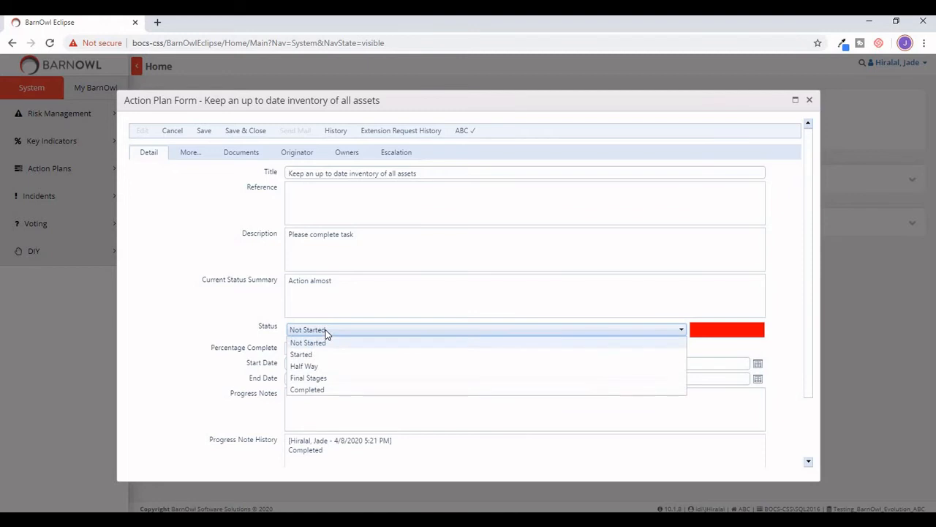
pyautogui.click(310, 367)
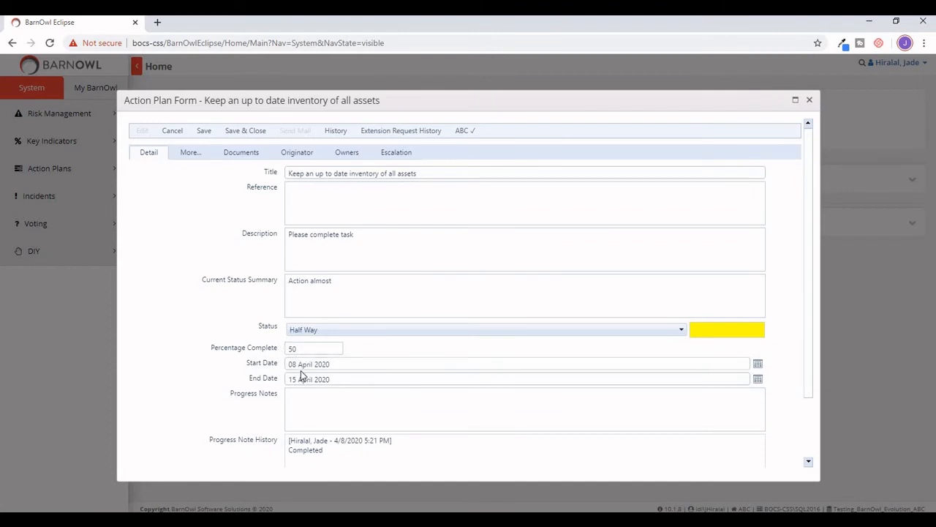
pyautogui.scroll(-2, 302, 375)
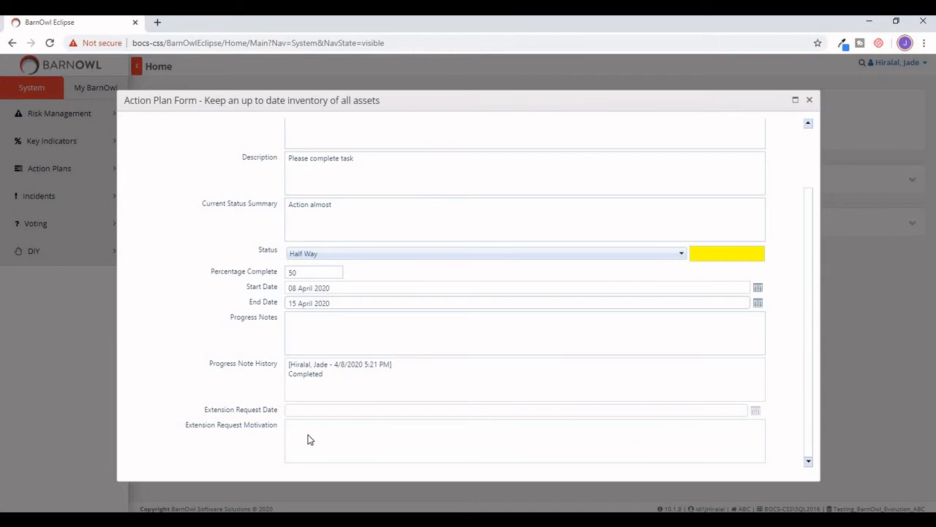
pyautogui.scroll(2, 308, 439)
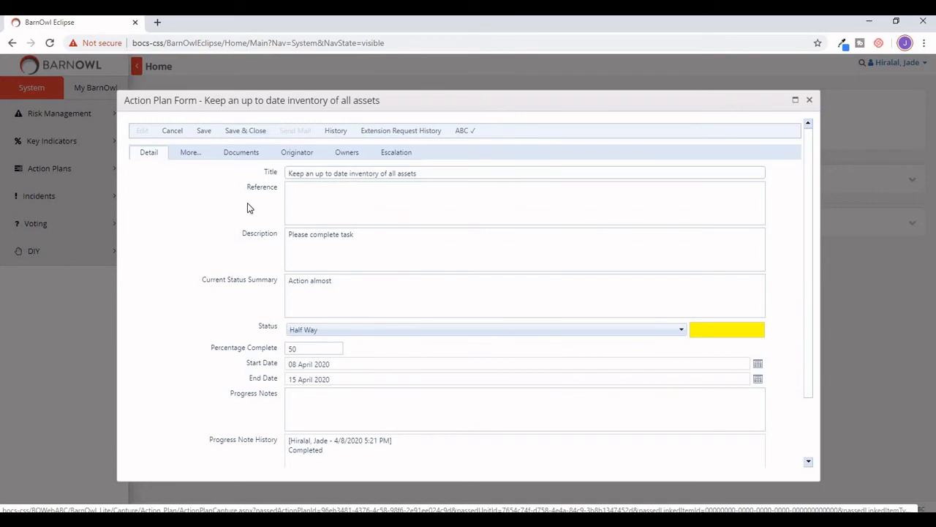
# Set the action plan's status to Completed, and save and close the form.
pyautogui.click(320, 330)
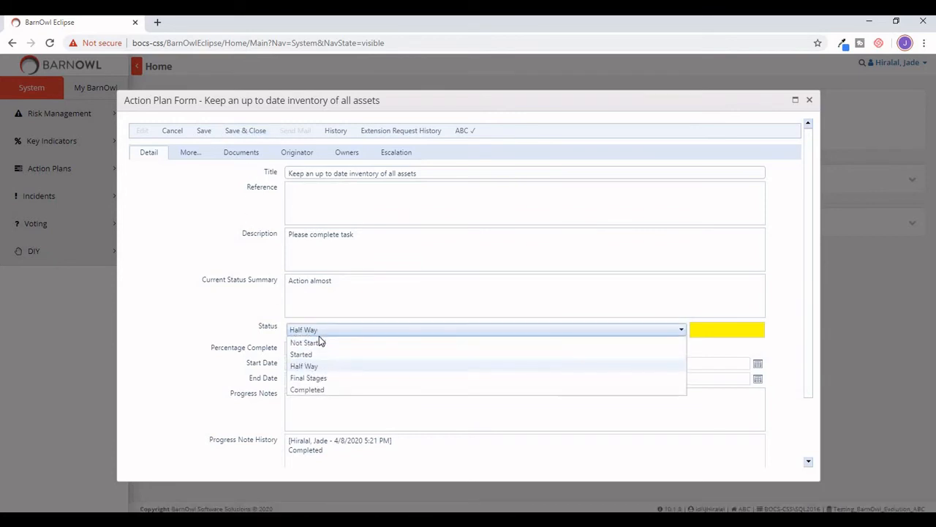
pyautogui.click(317, 390)
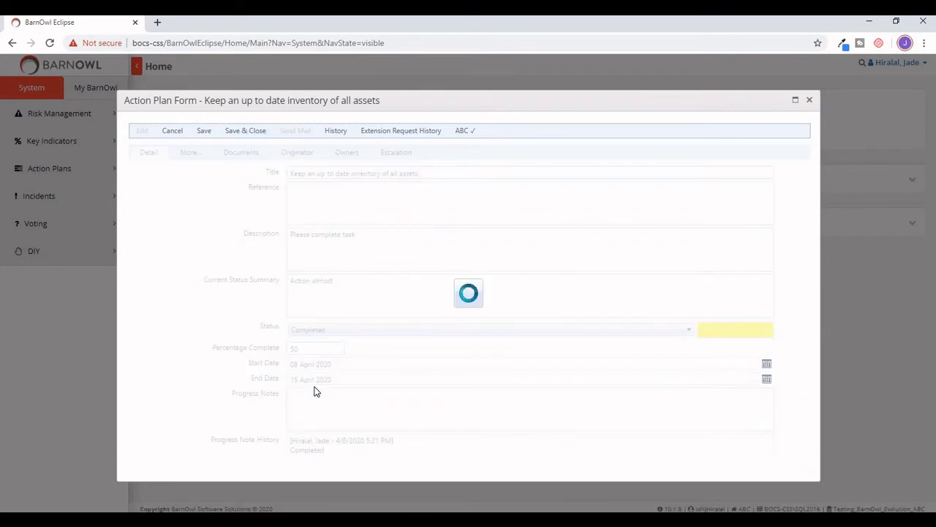
pyautogui.click(248, 136)
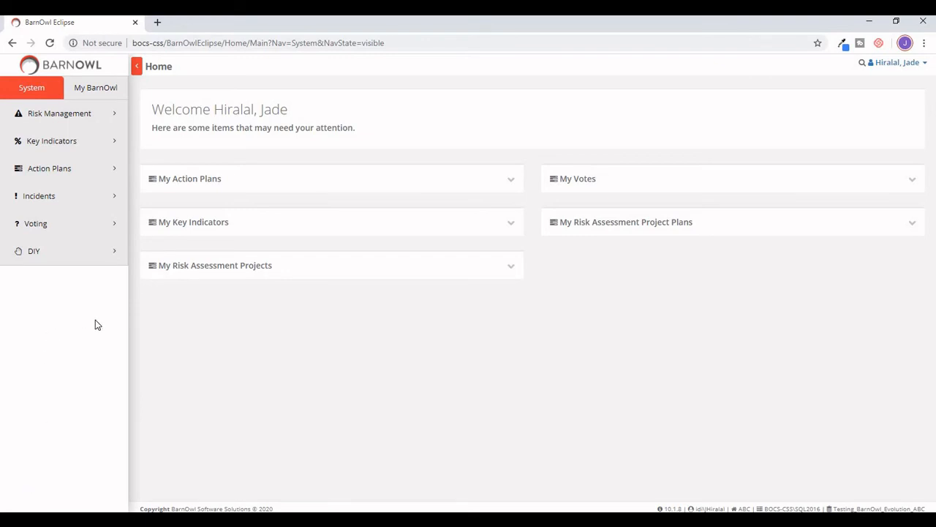
# Check the action plans listed on the home page and open the full My Action Plans list.
pyautogui.click(512, 179)
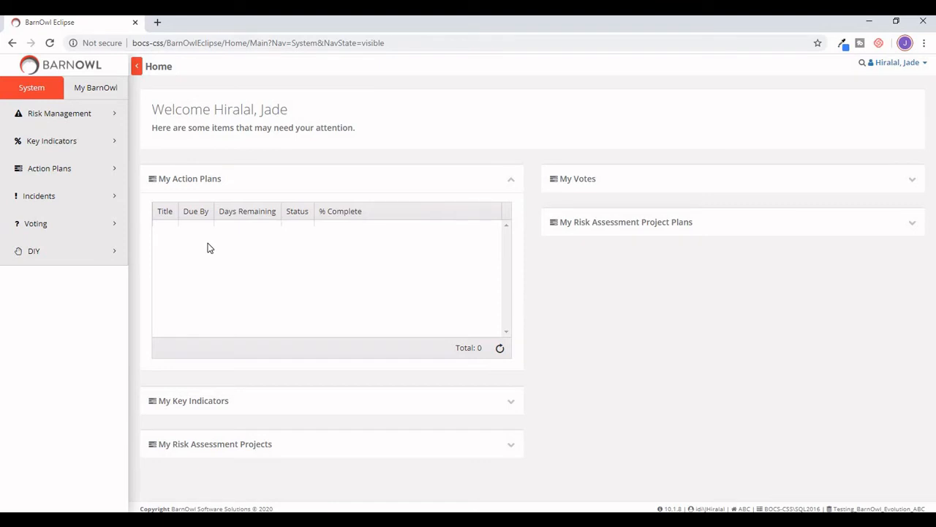
pyautogui.click(77, 169)
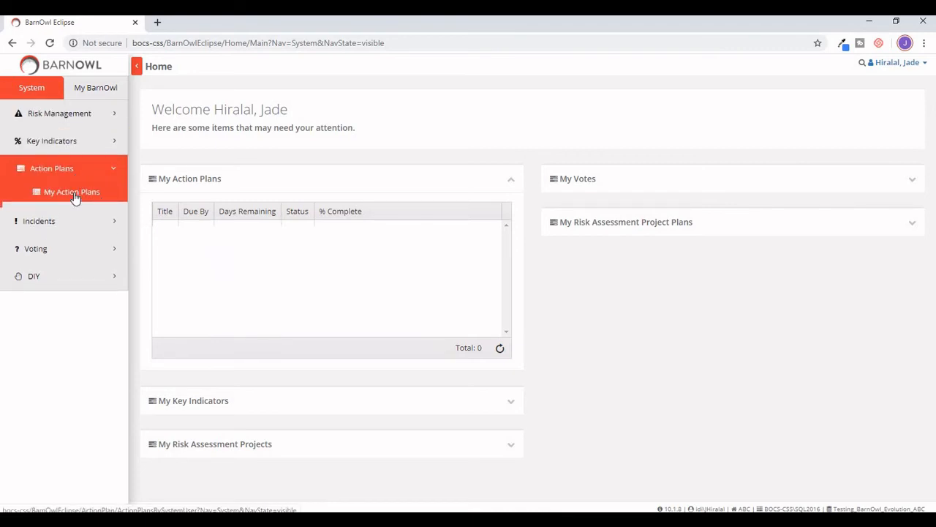
pyautogui.click(75, 193)
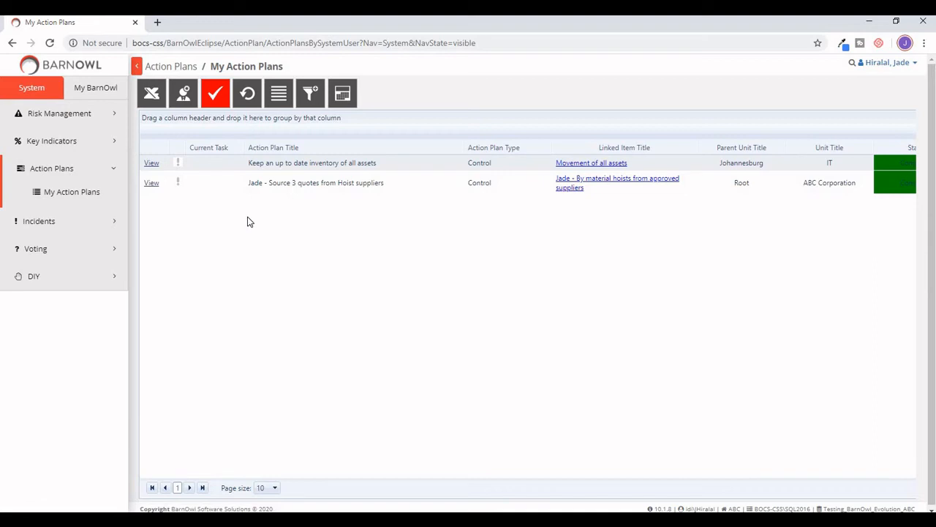
# View the "Keep an up to date inventory of all assets" action plan from the list and close its form.
pyautogui.click(152, 167)
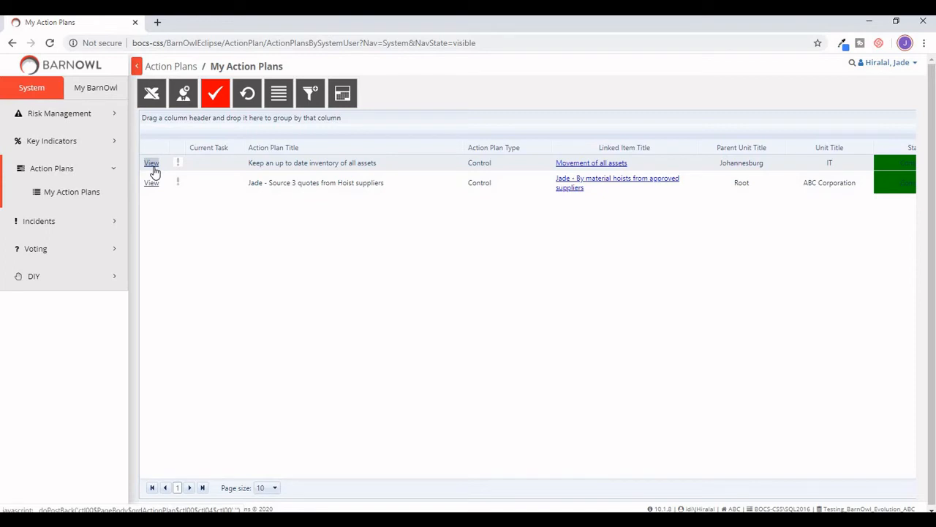
pyautogui.click(152, 163)
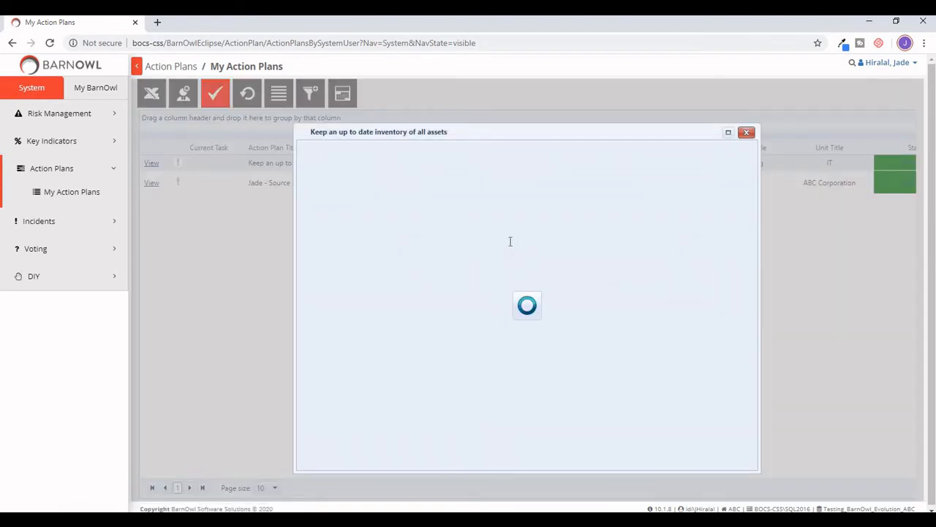
pyautogui.click(746, 132)
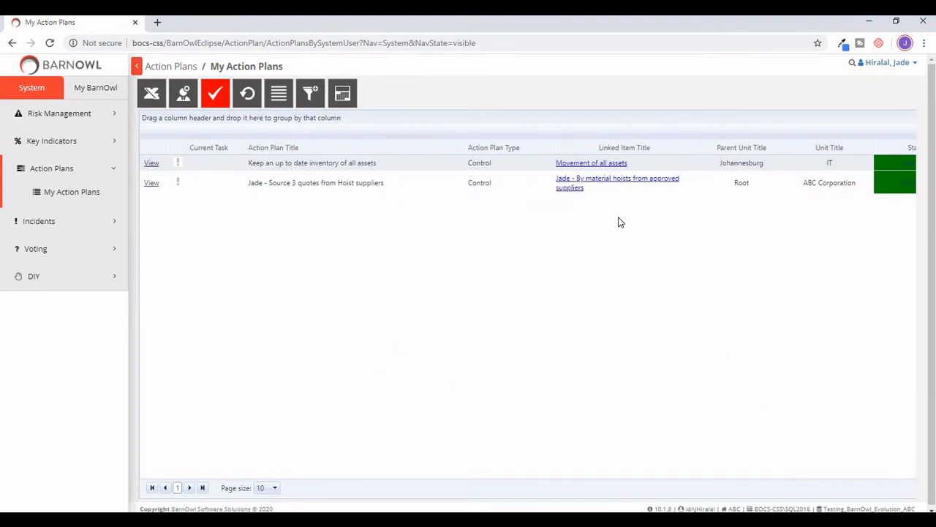
# Switch My Action Plans to the calendar view, and look over the details of the asset inventory action plan there.
pyautogui.click(343, 95)
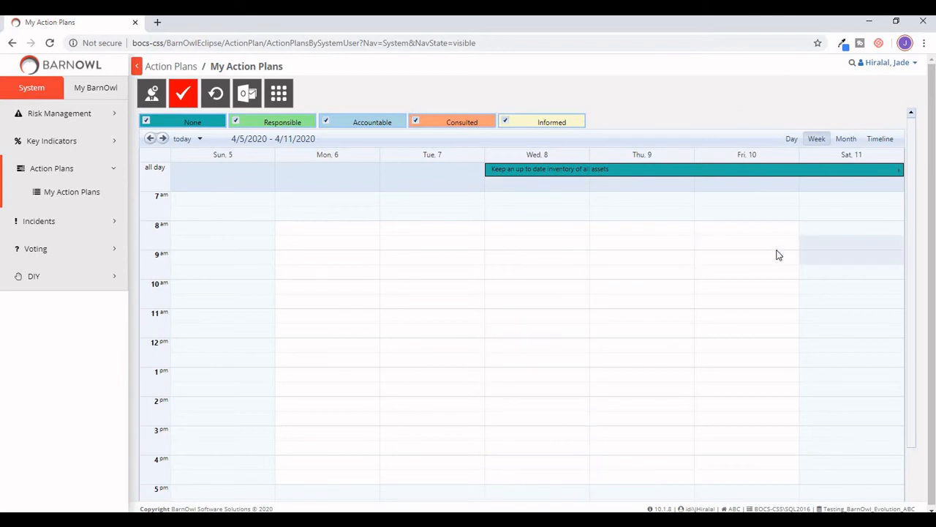
pyautogui.doubleClick(899, 170)
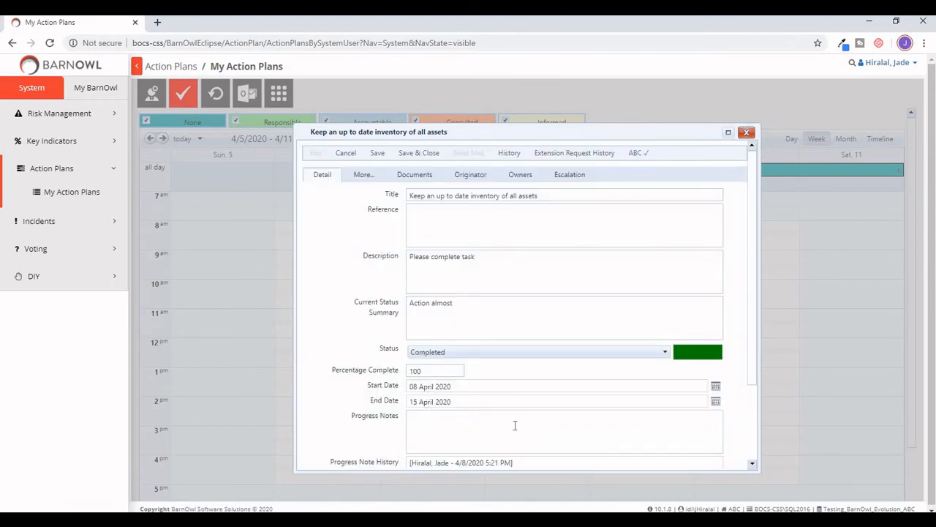
pyautogui.click(746, 132)
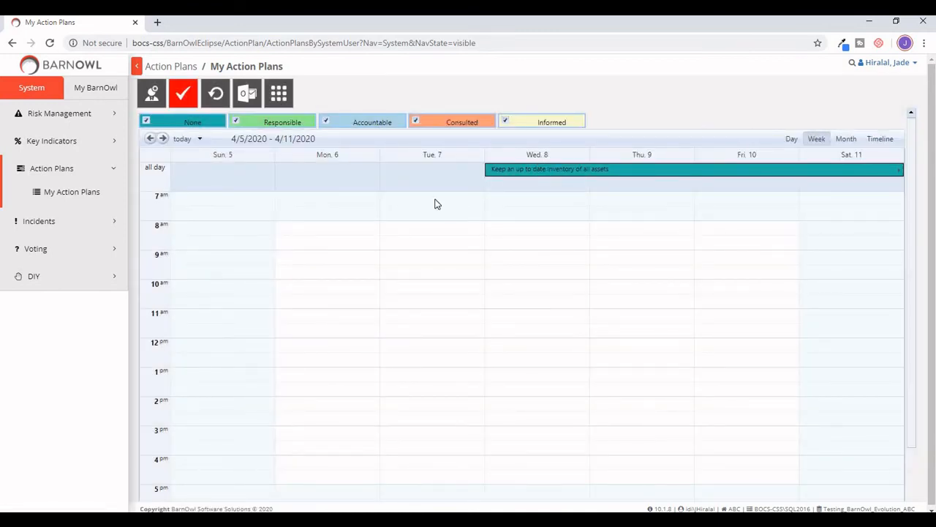
# Look over the action plan calendar in the Month, Day and Timeline views, and return to the Month view.
pyautogui.click(846, 139)
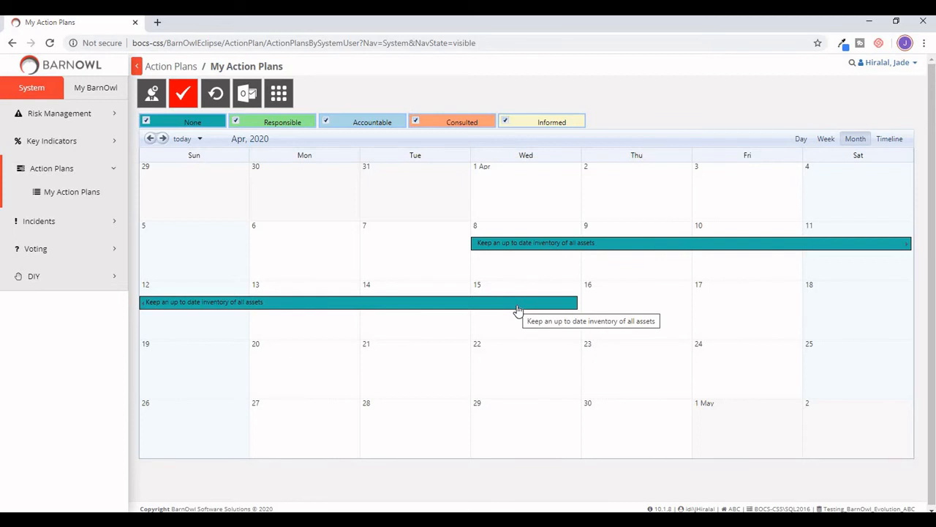
pyautogui.click(800, 139)
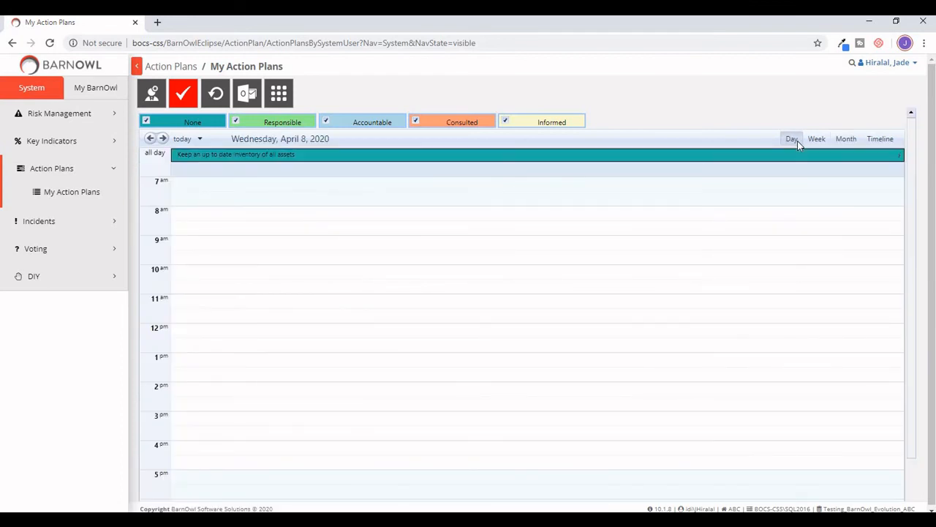
pyautogui.click(888, 138)
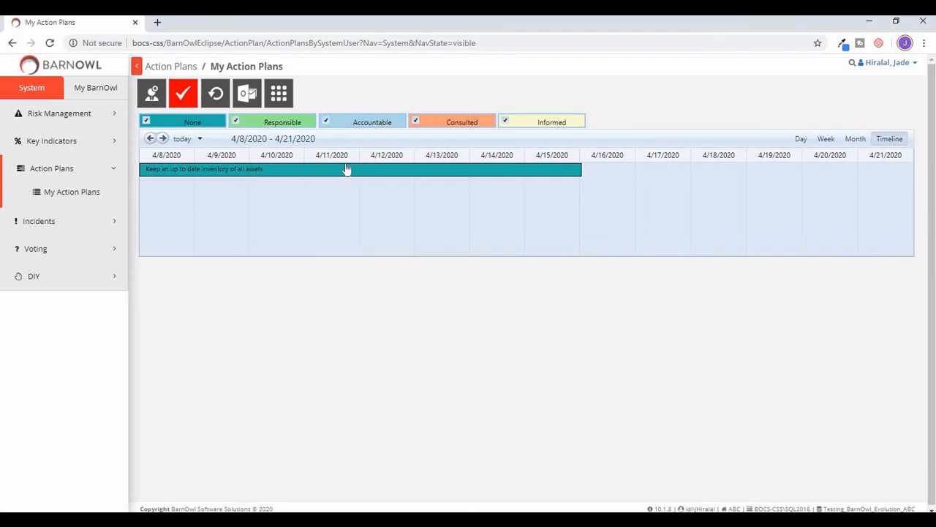
pyautogui.click(199, 139)
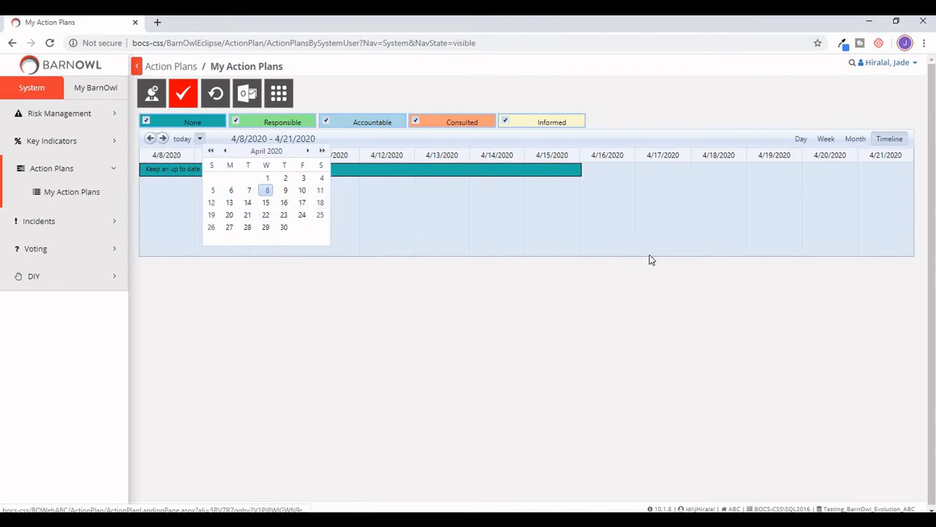
pyautogui.click(852, 140)
pyautogui.click(572, 287)
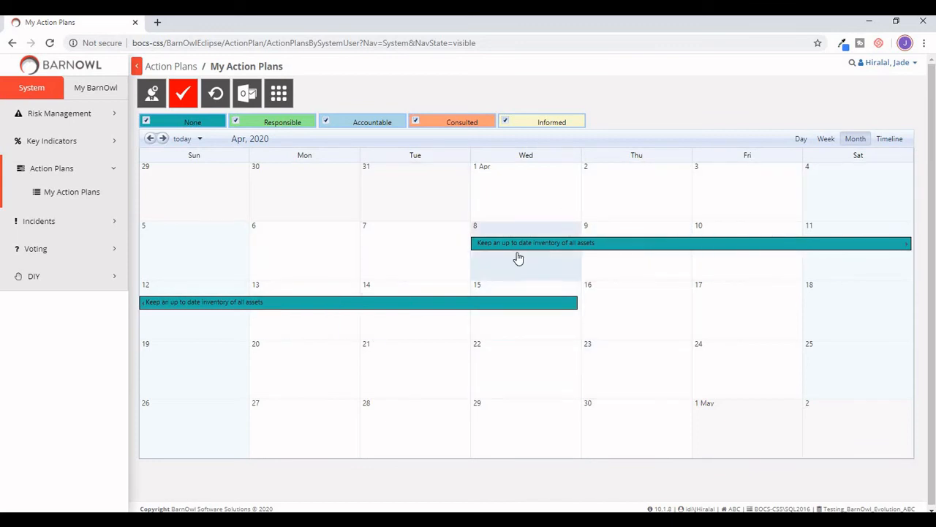
# Export the action plan calendar as Outlook appointments and view the exported file in Outlook for the week of 13 - 17 April 2020.
pyautogui.click(247, 99)
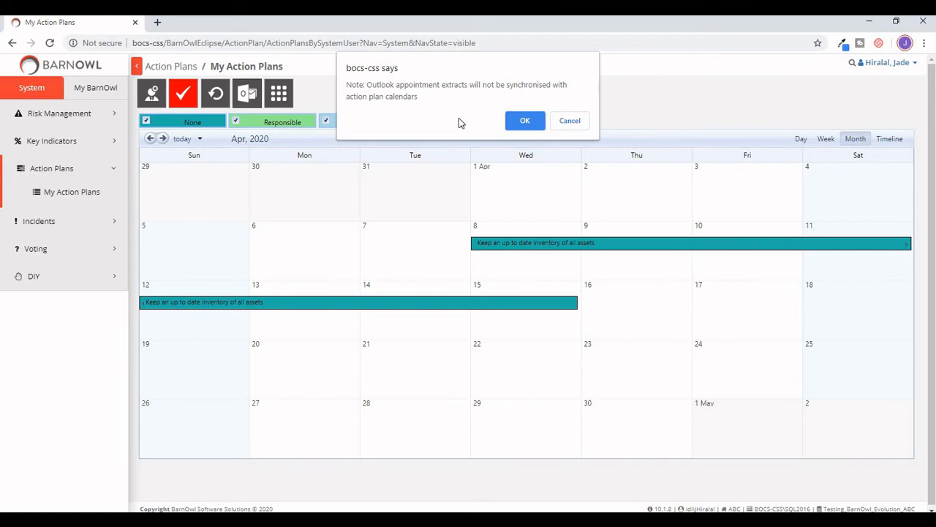
pyautogui.click(521, 122)
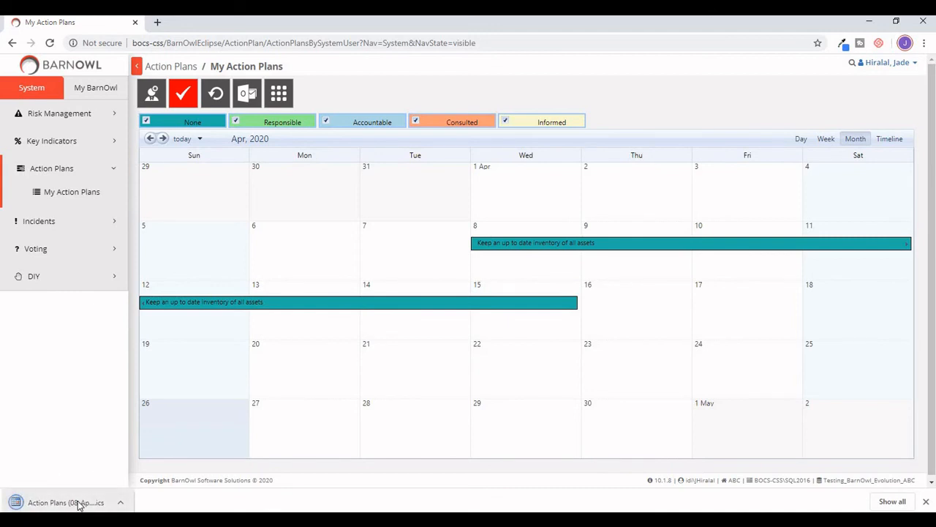
pyautogui.click(79, 503)
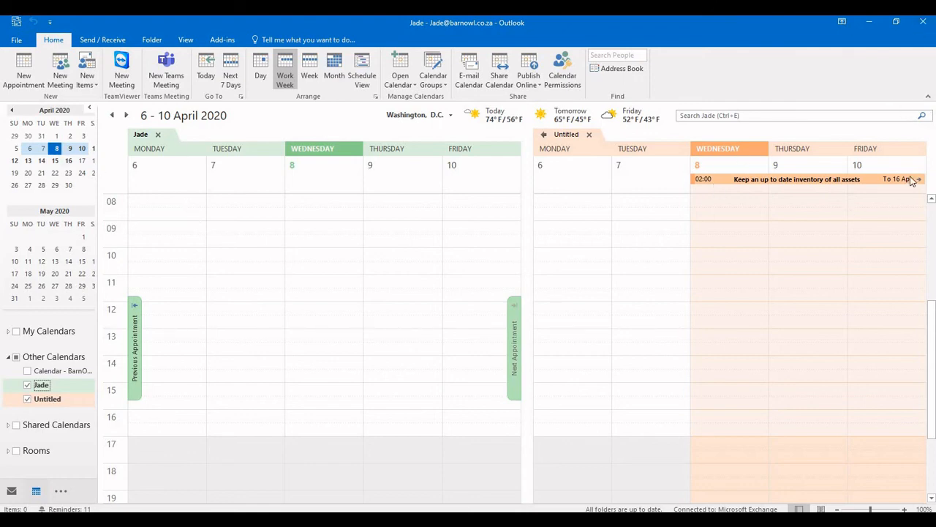
pyautogui.click(74, 163)
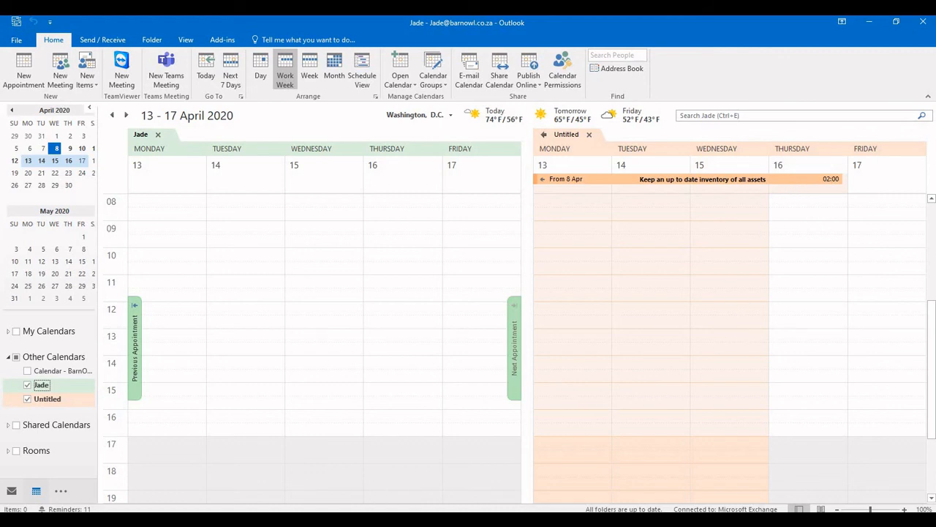
# Switch back to BarnOwl in the browser and return My Action Plans from the calendar to the list view.
pyautogui.hotkey('alt', 'Tab')
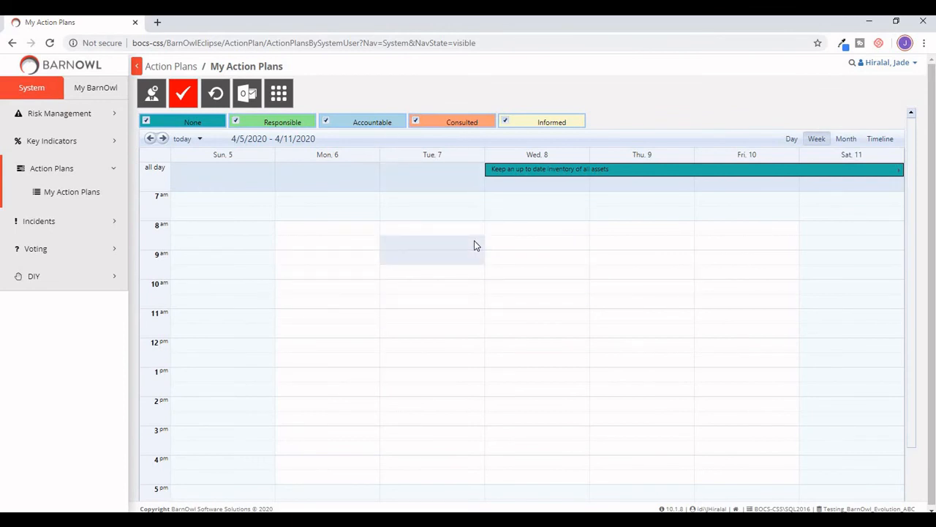
pyautogui.click(282, 98)
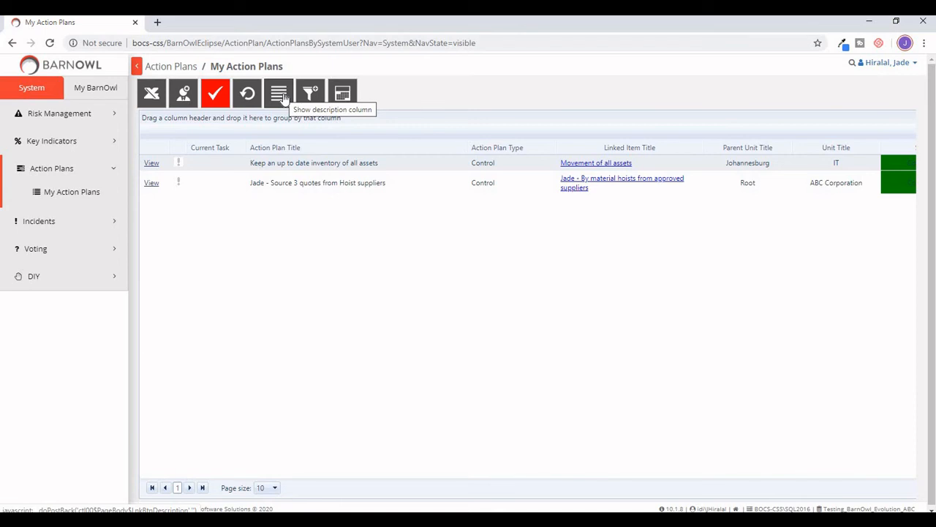
pyautogui.click(284, 98)
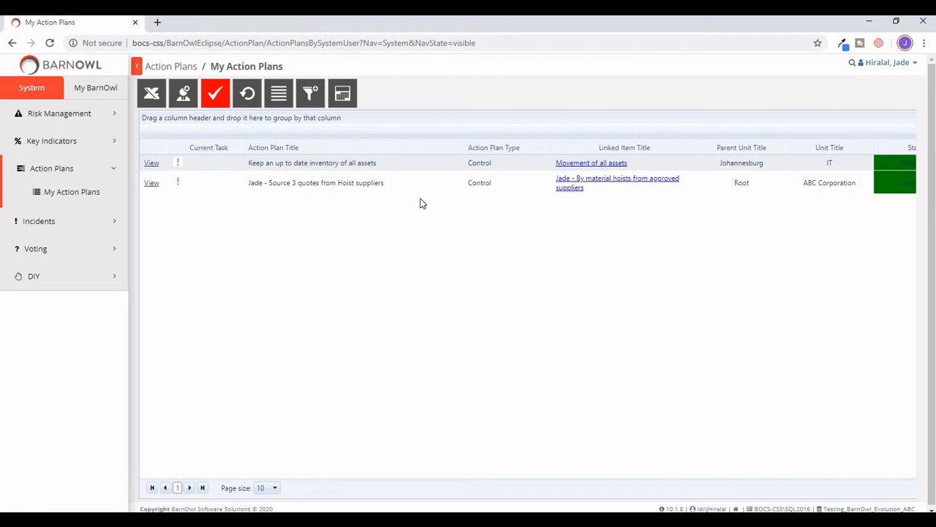
# Hide and show the completed action plans again, and add the description column to the list.
pyautogui.click(220, 99)
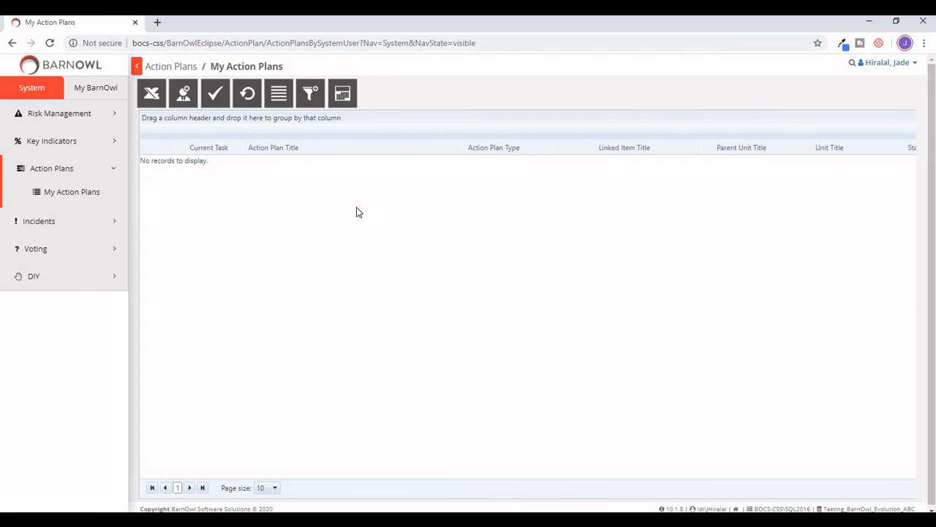
pyautogui.click(219, 100)
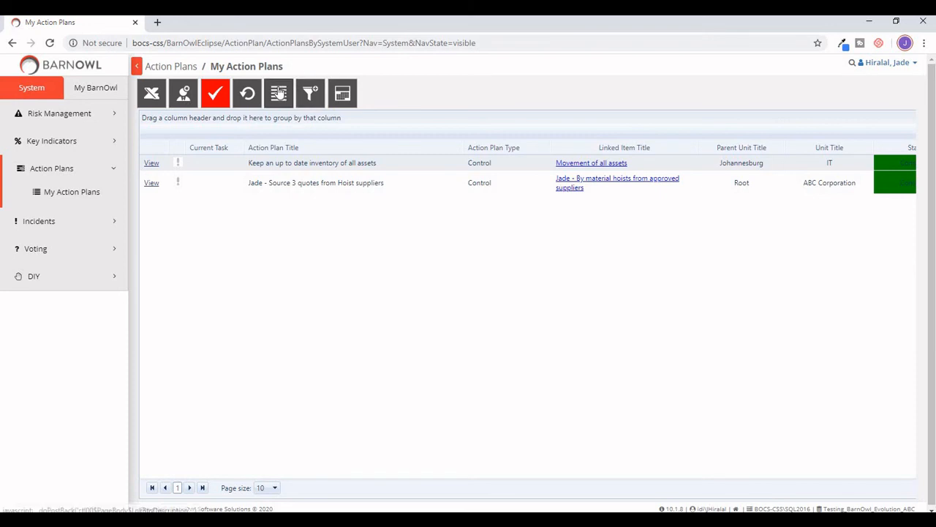
pyautogui.click(280, 93)
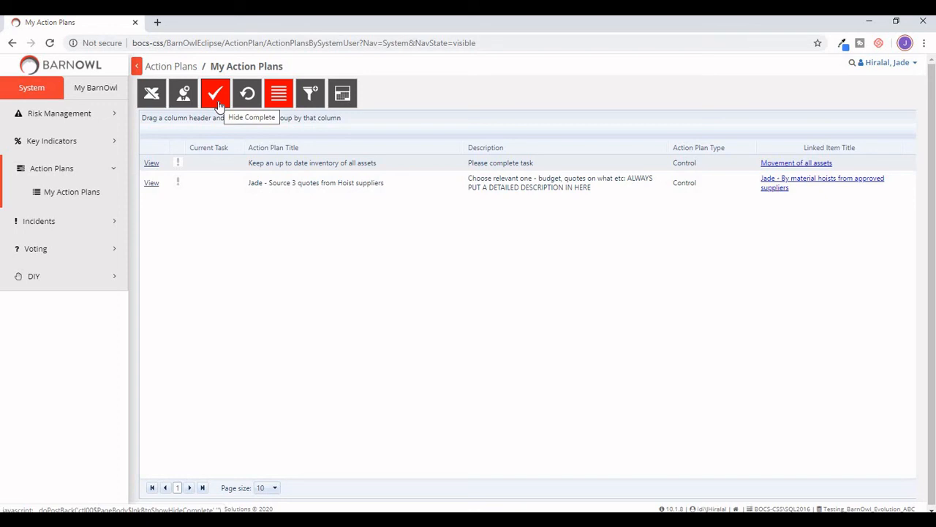
# Export the action plan list to Excel and open the downloaded "BarnOwl Export (4).xls" despite the file format warning.
pyautogui.click(149, 102)
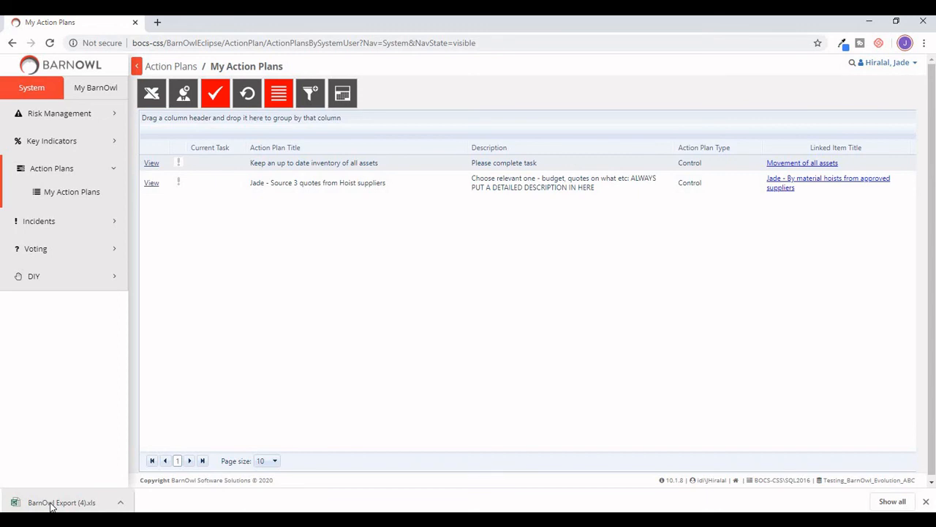
pyautogui.click(51, 505)
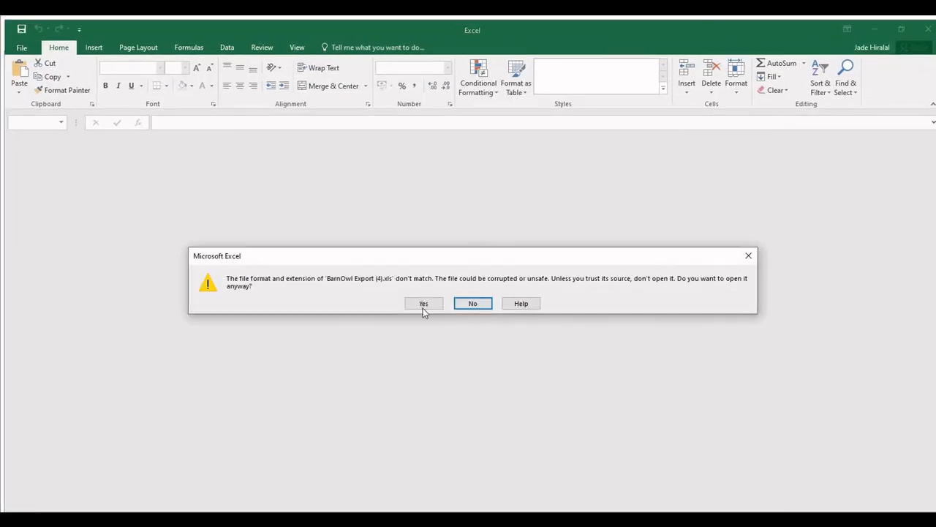
pyautogui.click(421, 303)
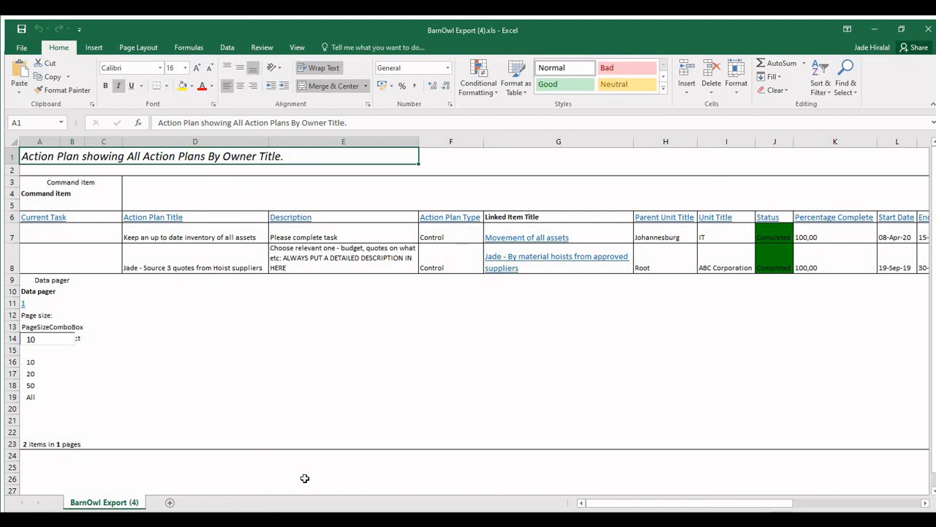
# Examine the exported action plan columns from Percentage Complete through Progress Note History and Extension Request Date.
pyautogui.click(841, 235)
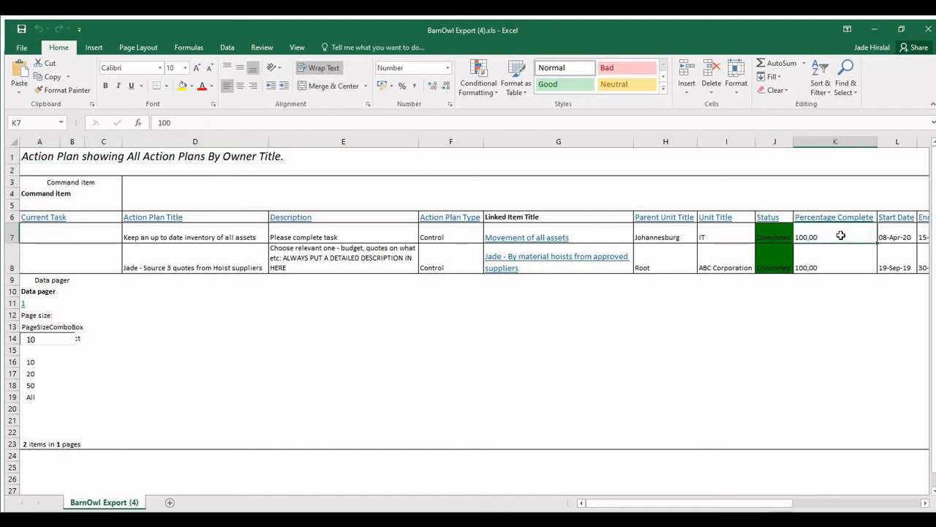
pyautogui.press('Right')
pyautogui.press('Right')
pyautogui.press('Right')
pyautogui.press('Right')
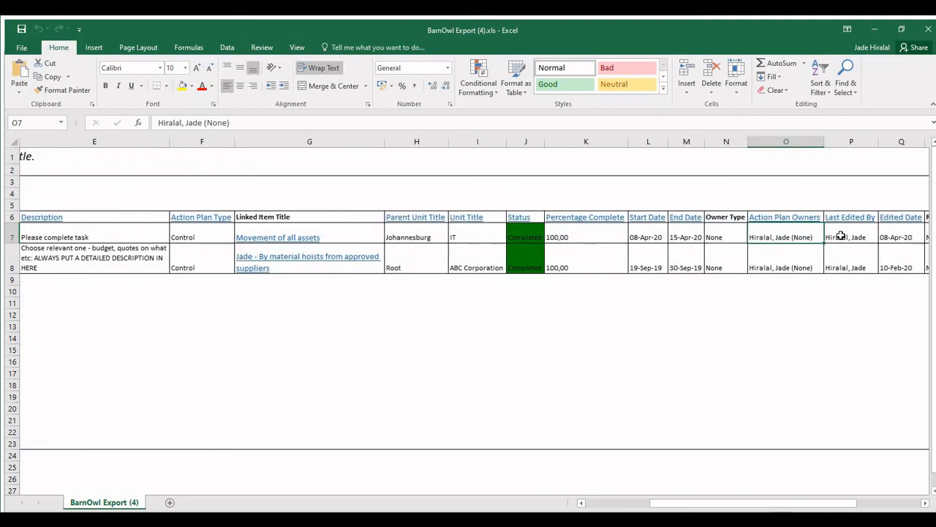
pyautogui.press('Right')
pyautogui.press('Right')
pyautogui.press('Right')
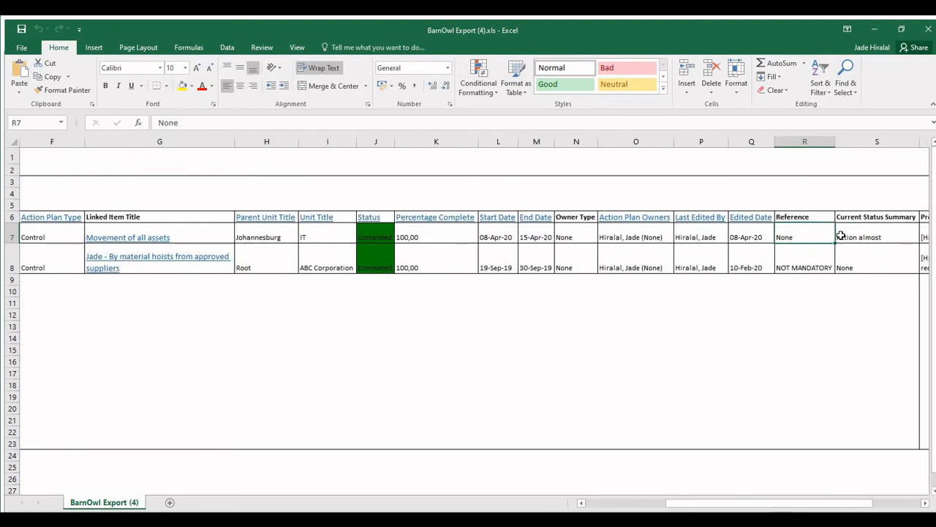
pyautogui.press('Right')
pyautogui.press('Right')
pyautogui.press('Right')
pyautogui.press('Right')
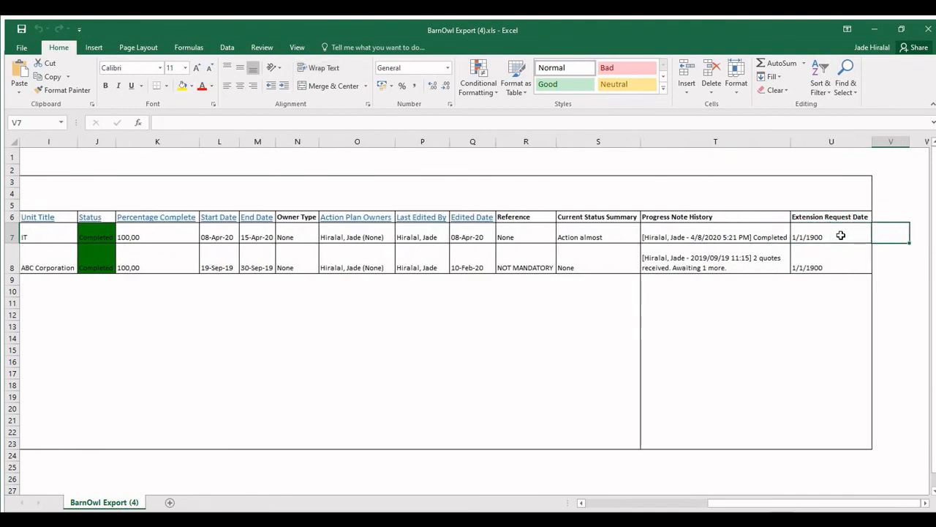
pyautogui.click(705, 237)
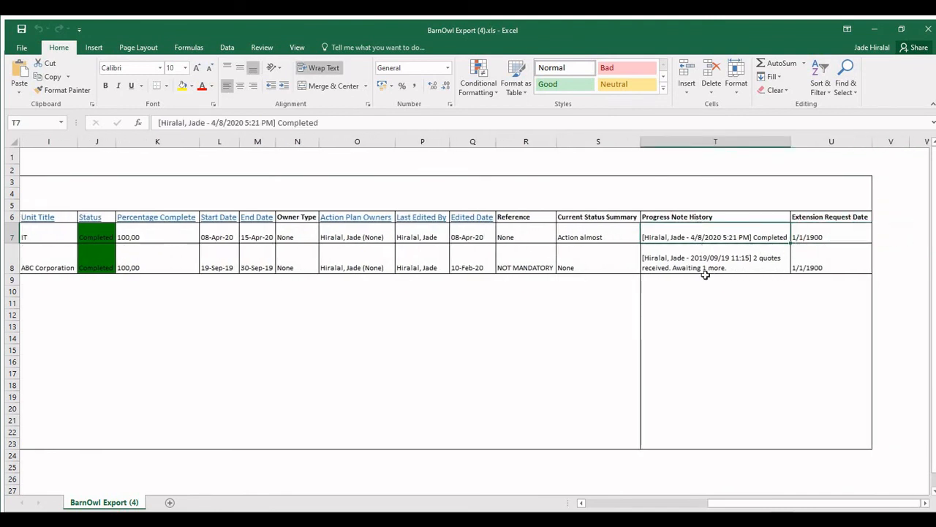
pyautogui.click(810, 236)
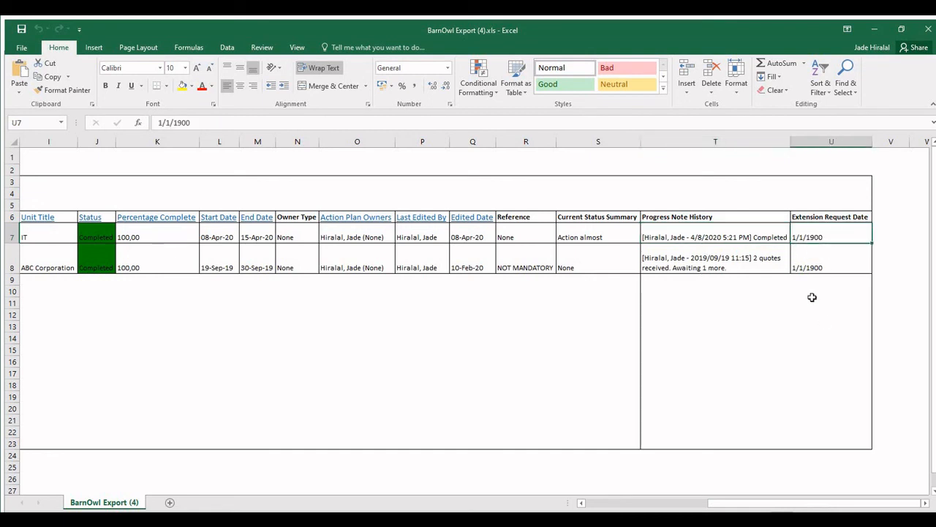
pyautogui.click(781, 236)
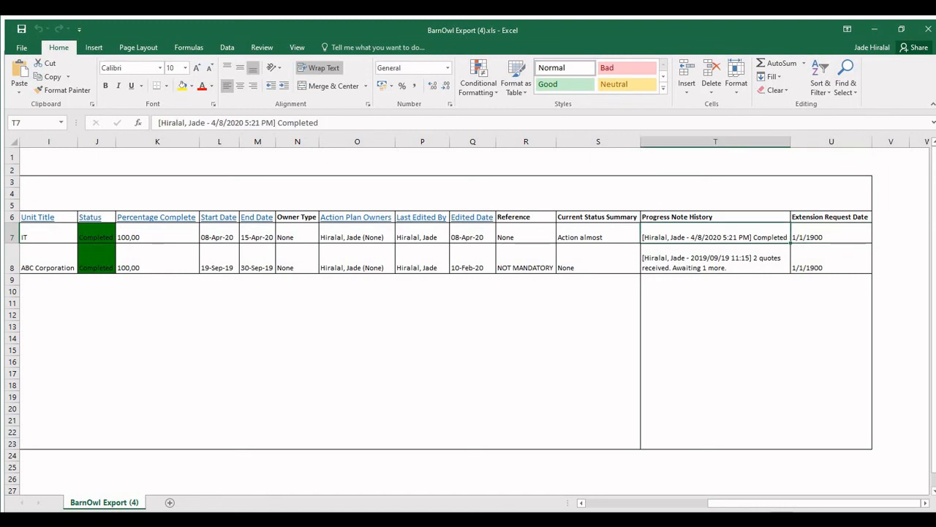
pyautogui.moveTo(749, 504); pyautogui.dragTo(576, 496)
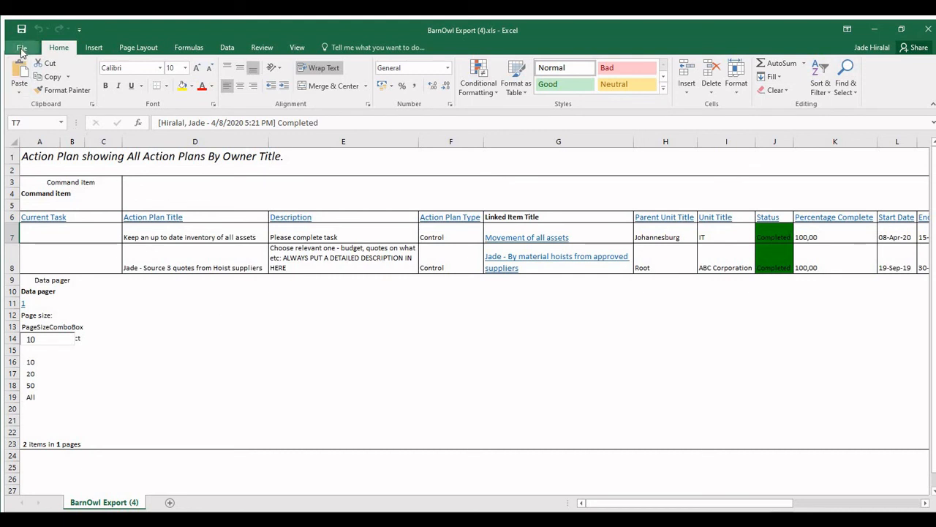
# Format the sheet title in A1 as 22 pt, bold and underlined, and minimize the workbook.
pyautogui.click(74, 159)
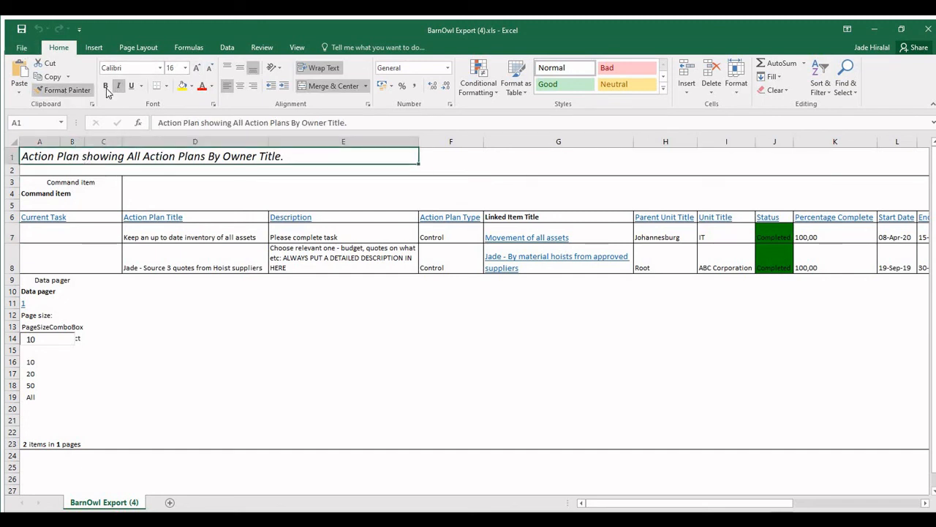
pyautogui.click(185, 67)
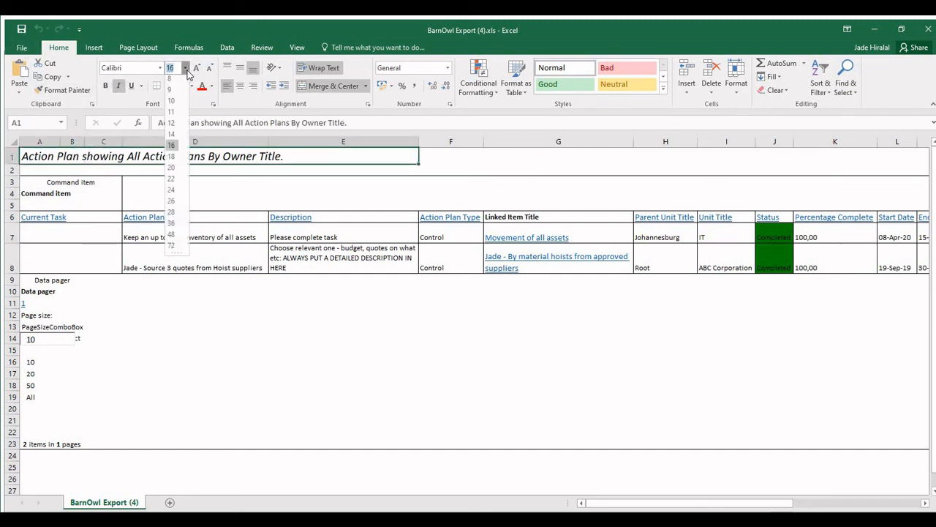
pyautogui.click(169, 181)
pyautogui.click(105, 86)
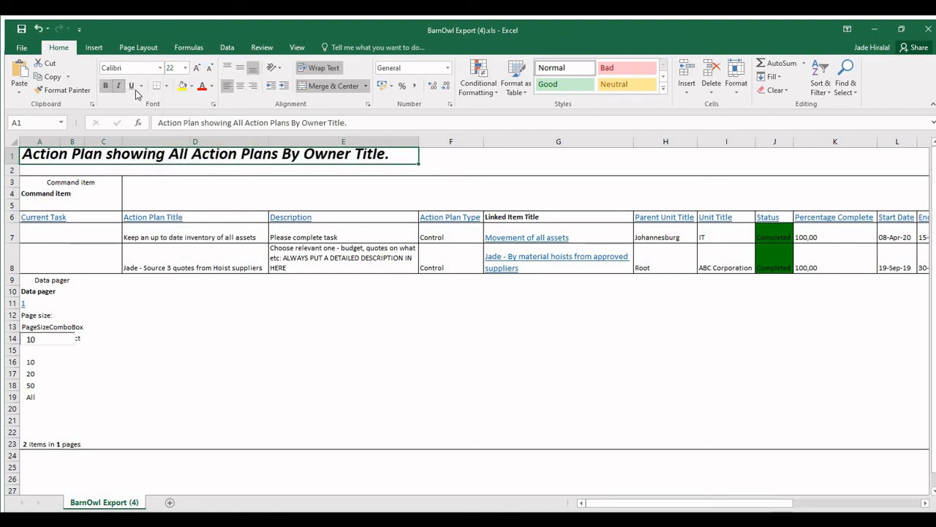
pyautogui.click(132, 86)
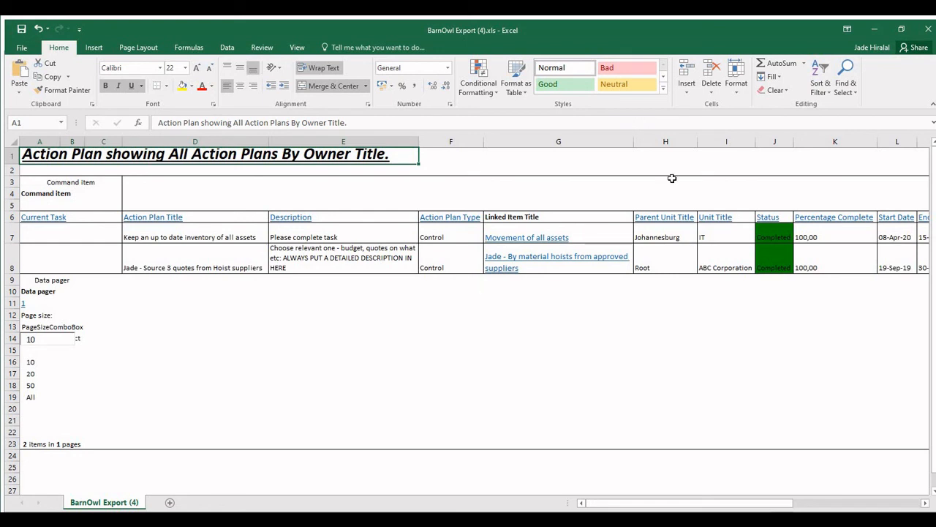
pyautogui.click(877, 29)
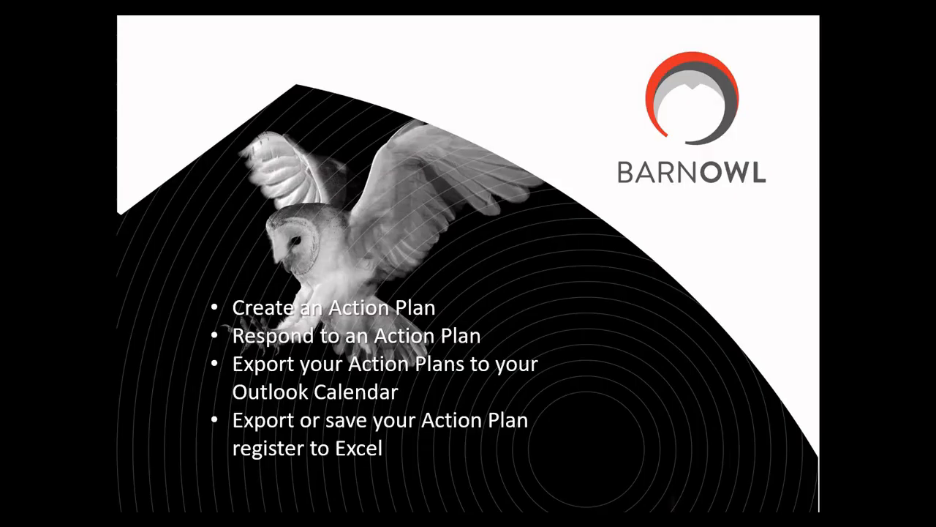